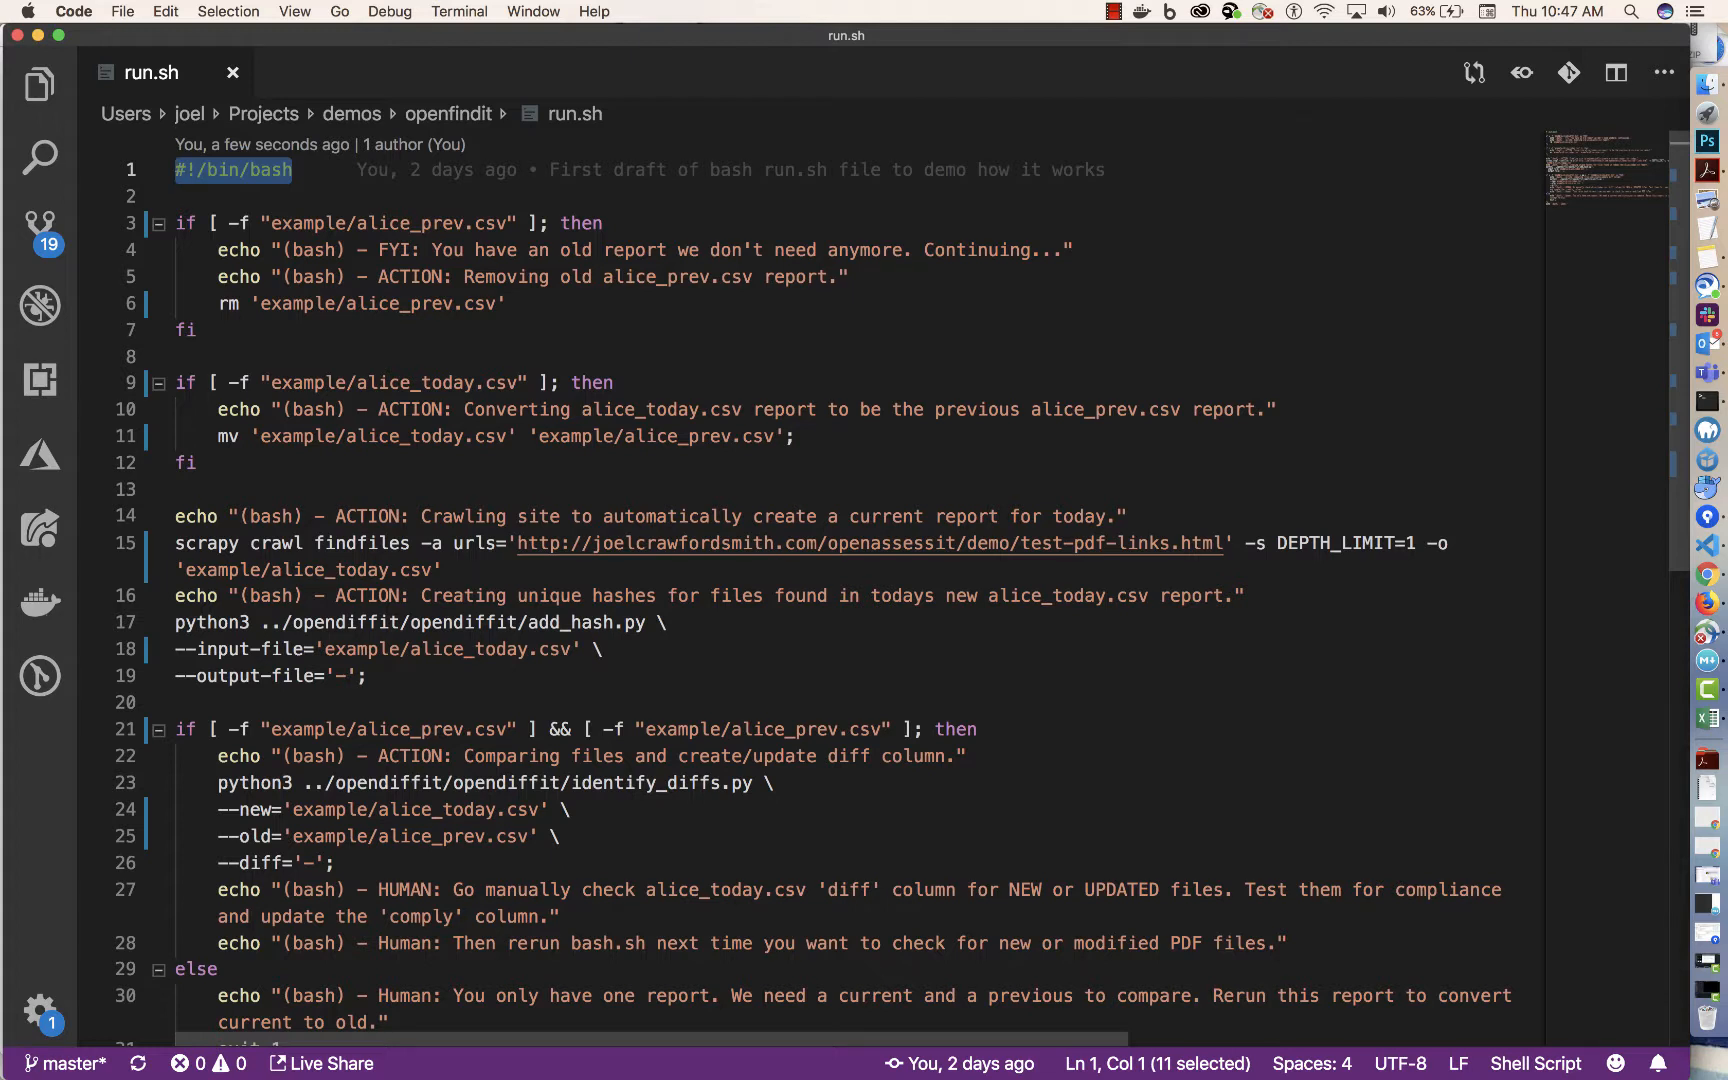
Examine run.sh's report rotation, scrapy crawl, add_hash.py and identify_diffs.py commands, and the closing instruction to check the diff column.
drag(197, 462, 156, 238)
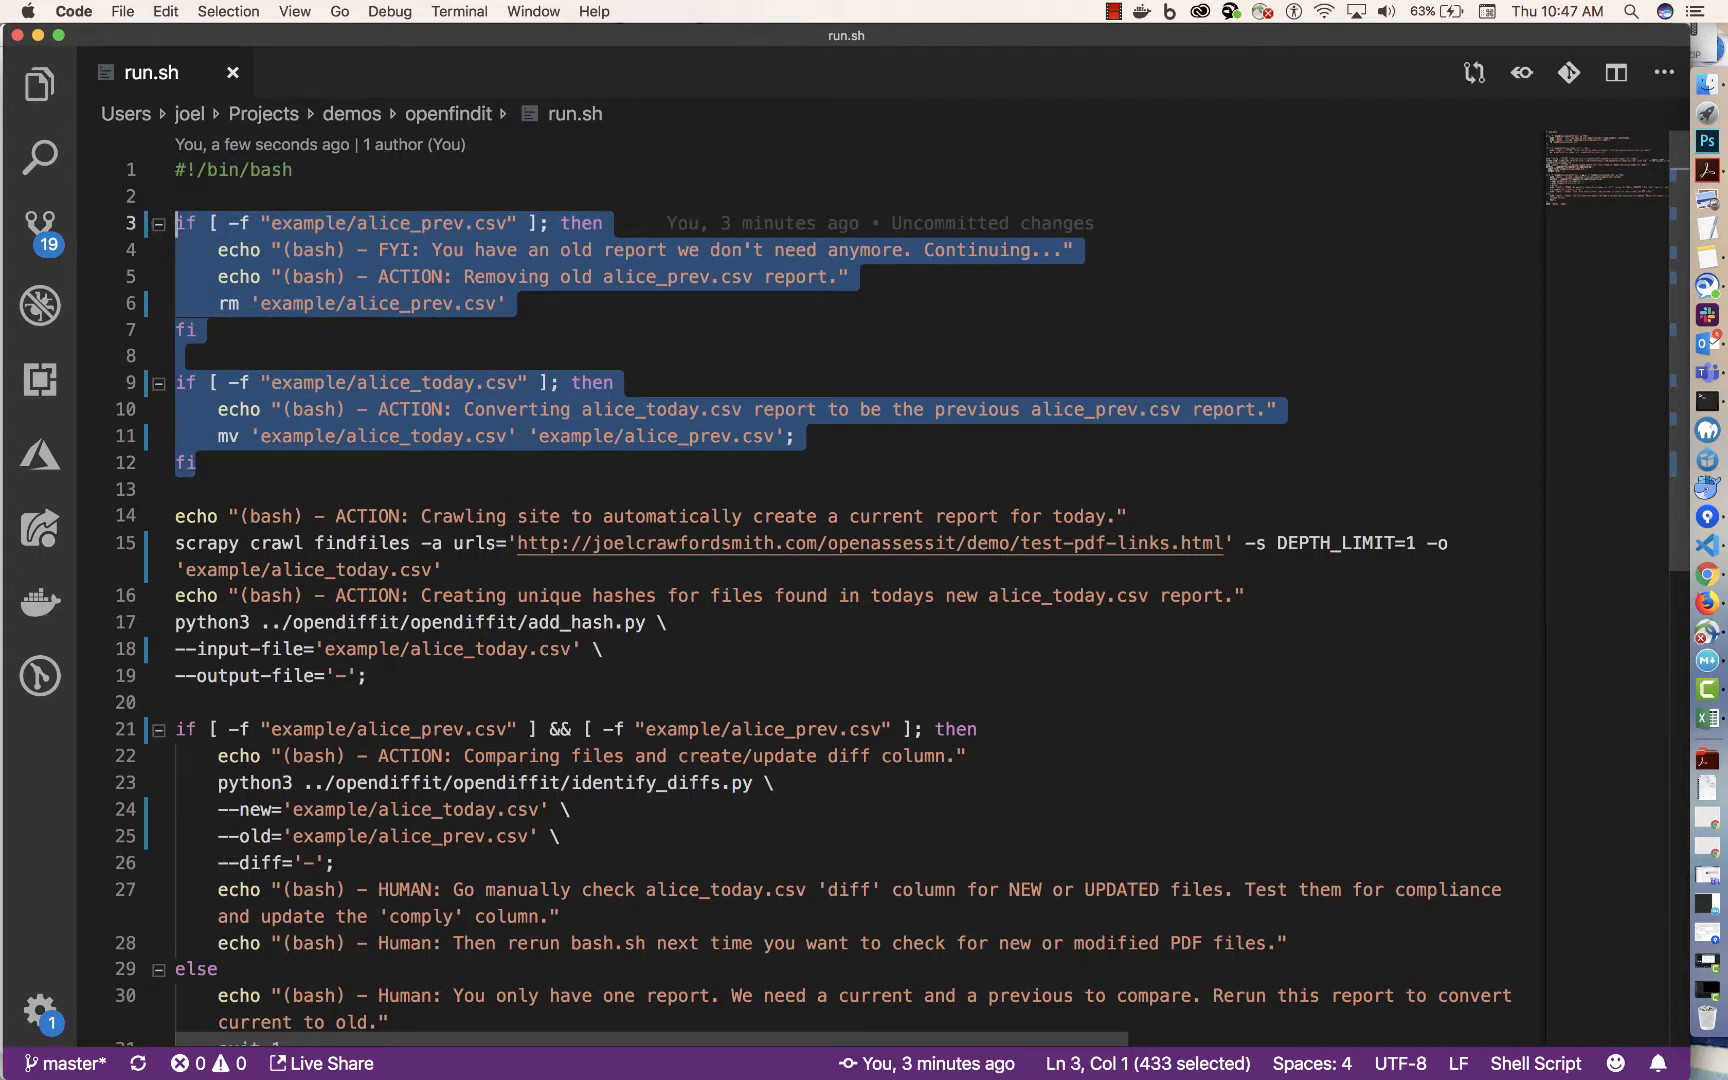
scroll(830, 590, down, 5)
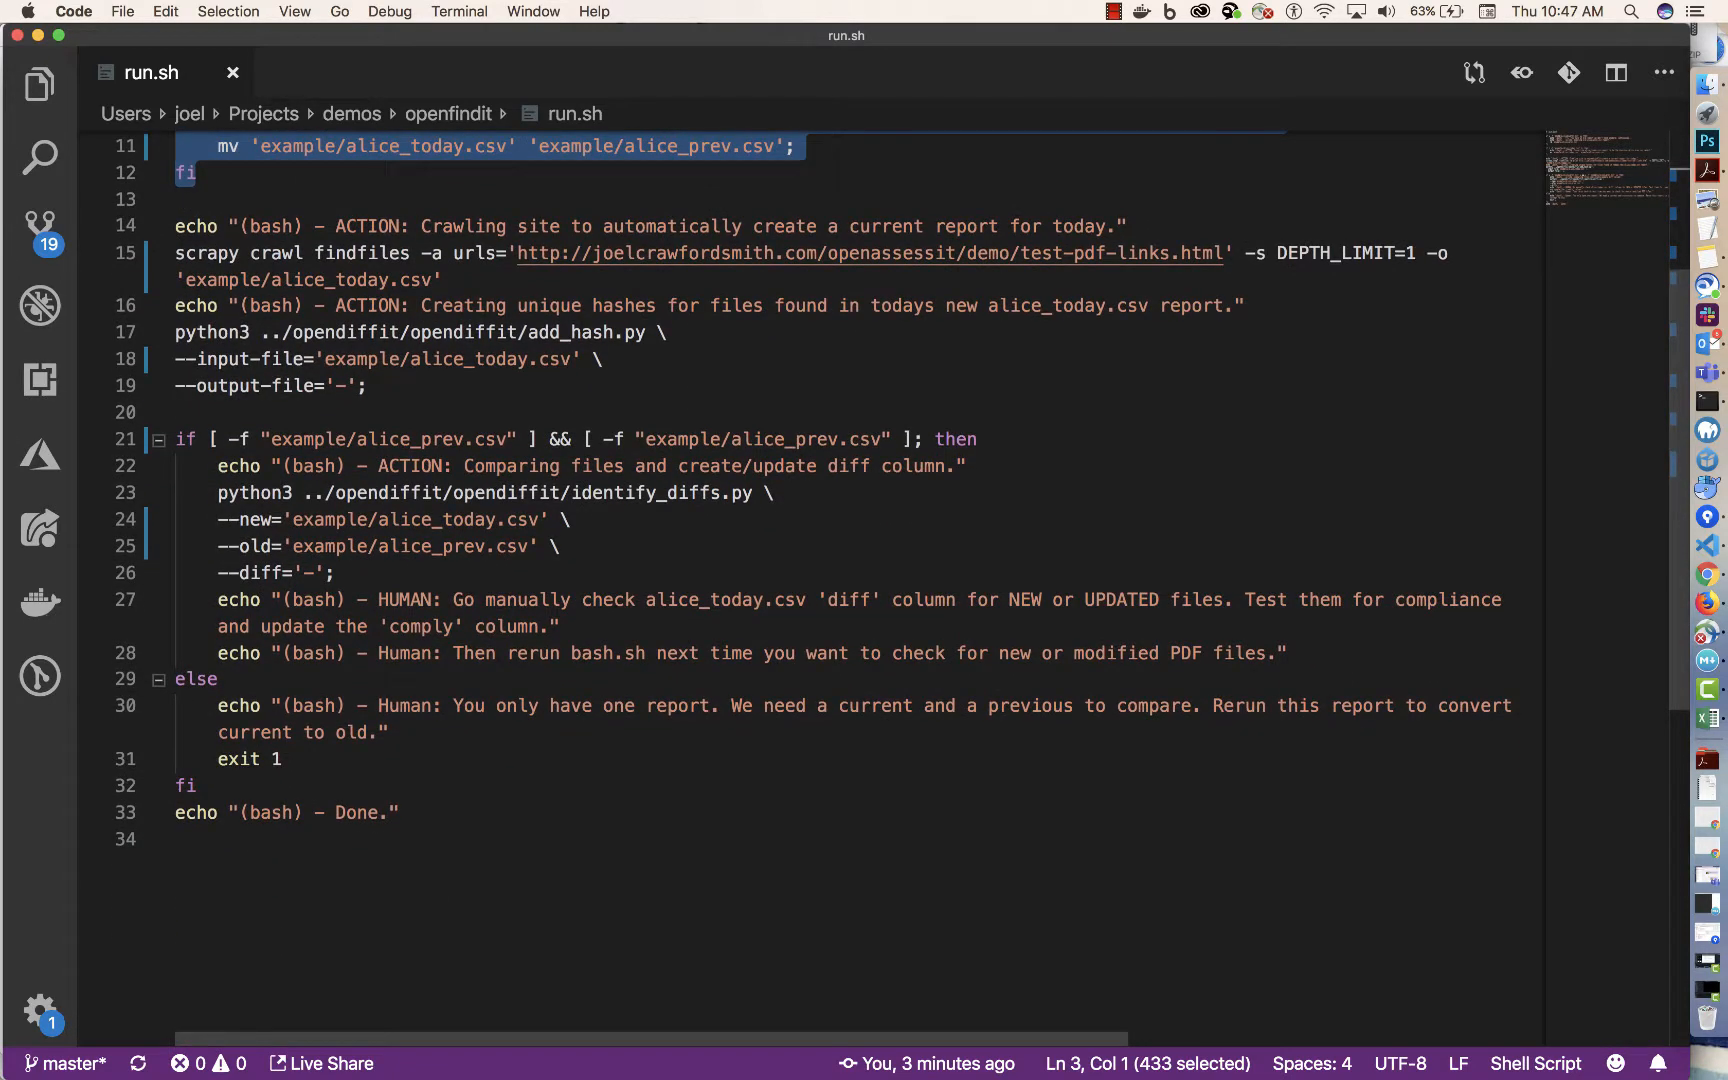
click(348, 253)
triple_click(348, 255)
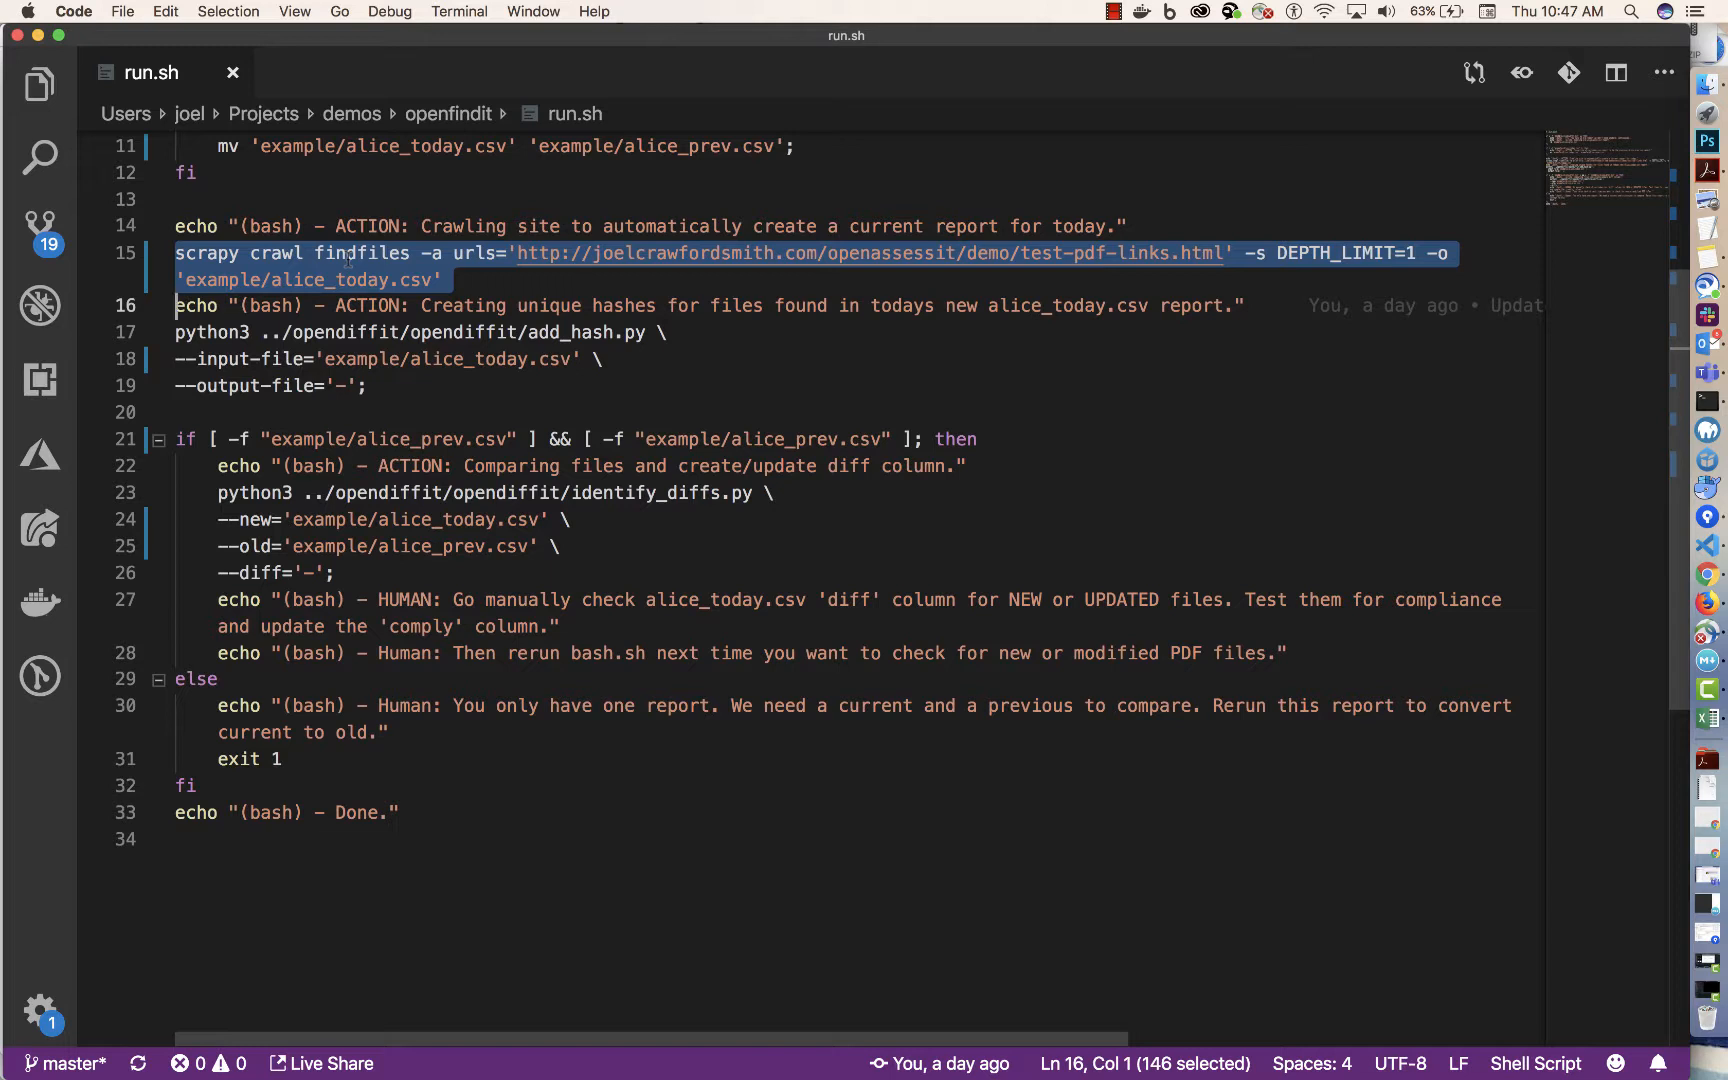
click(348, 331)
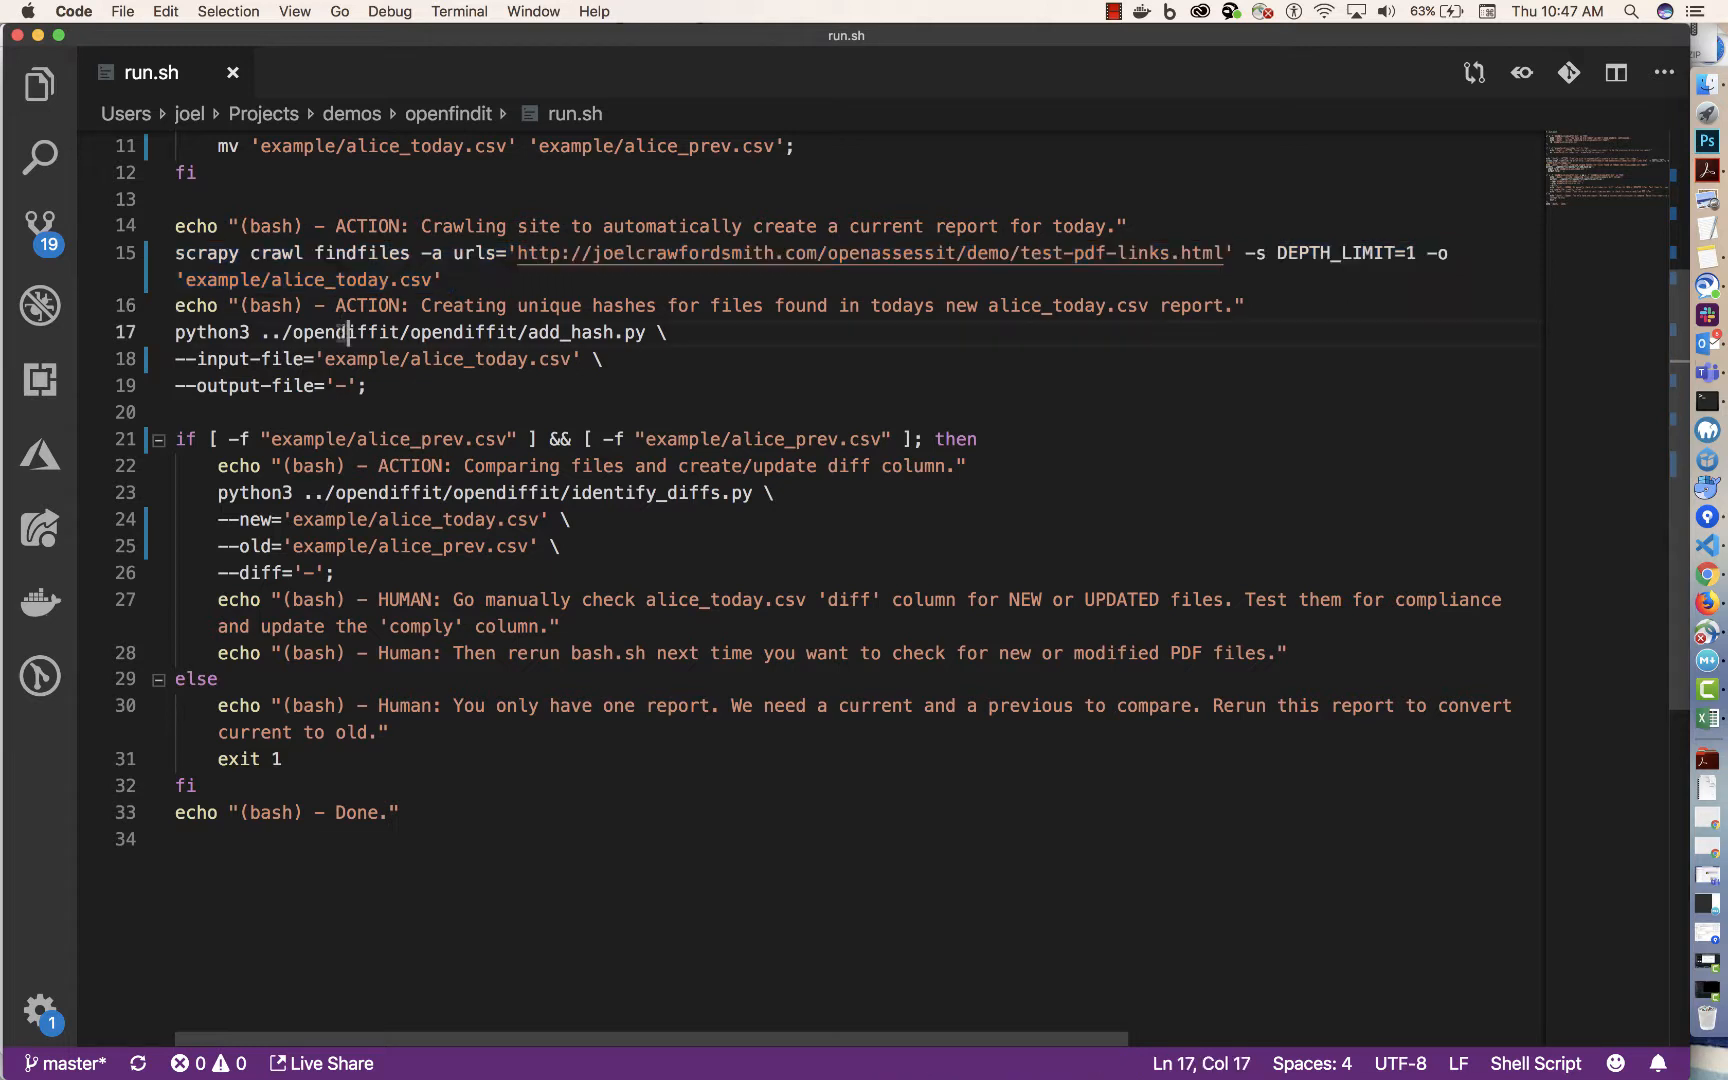
triple_click(348, 331)
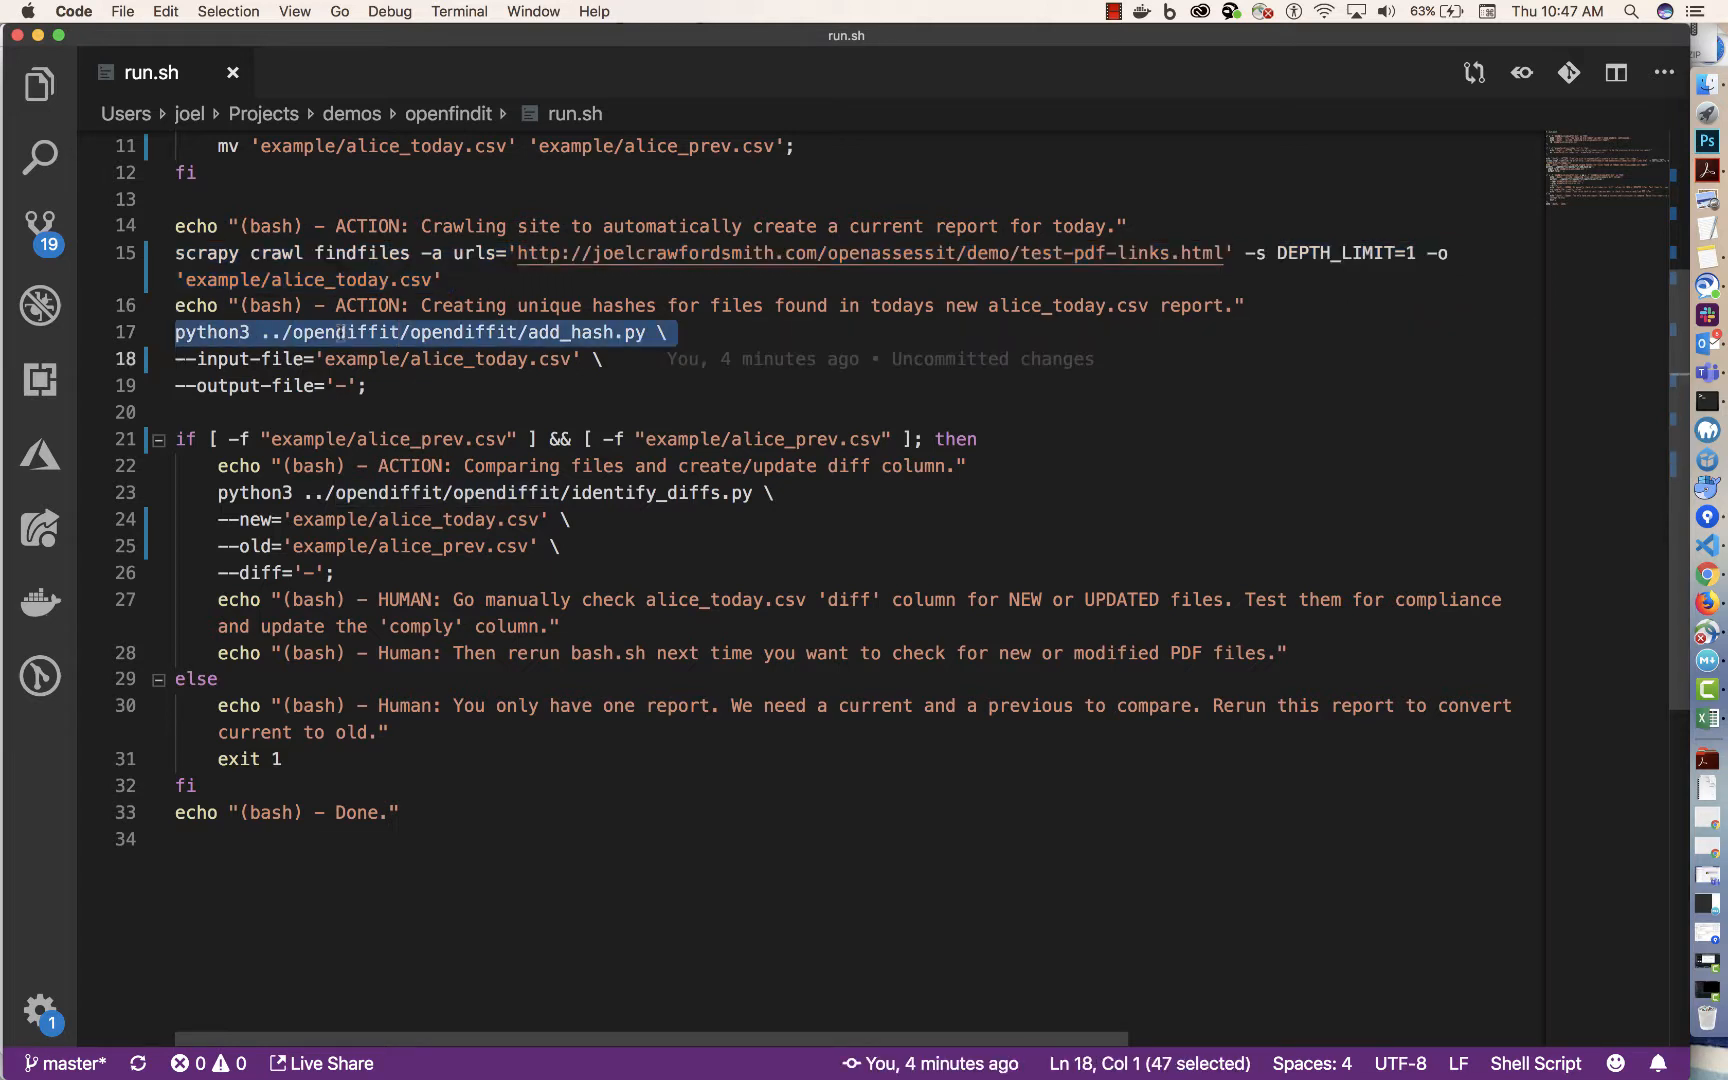
triple_click(370, 490)
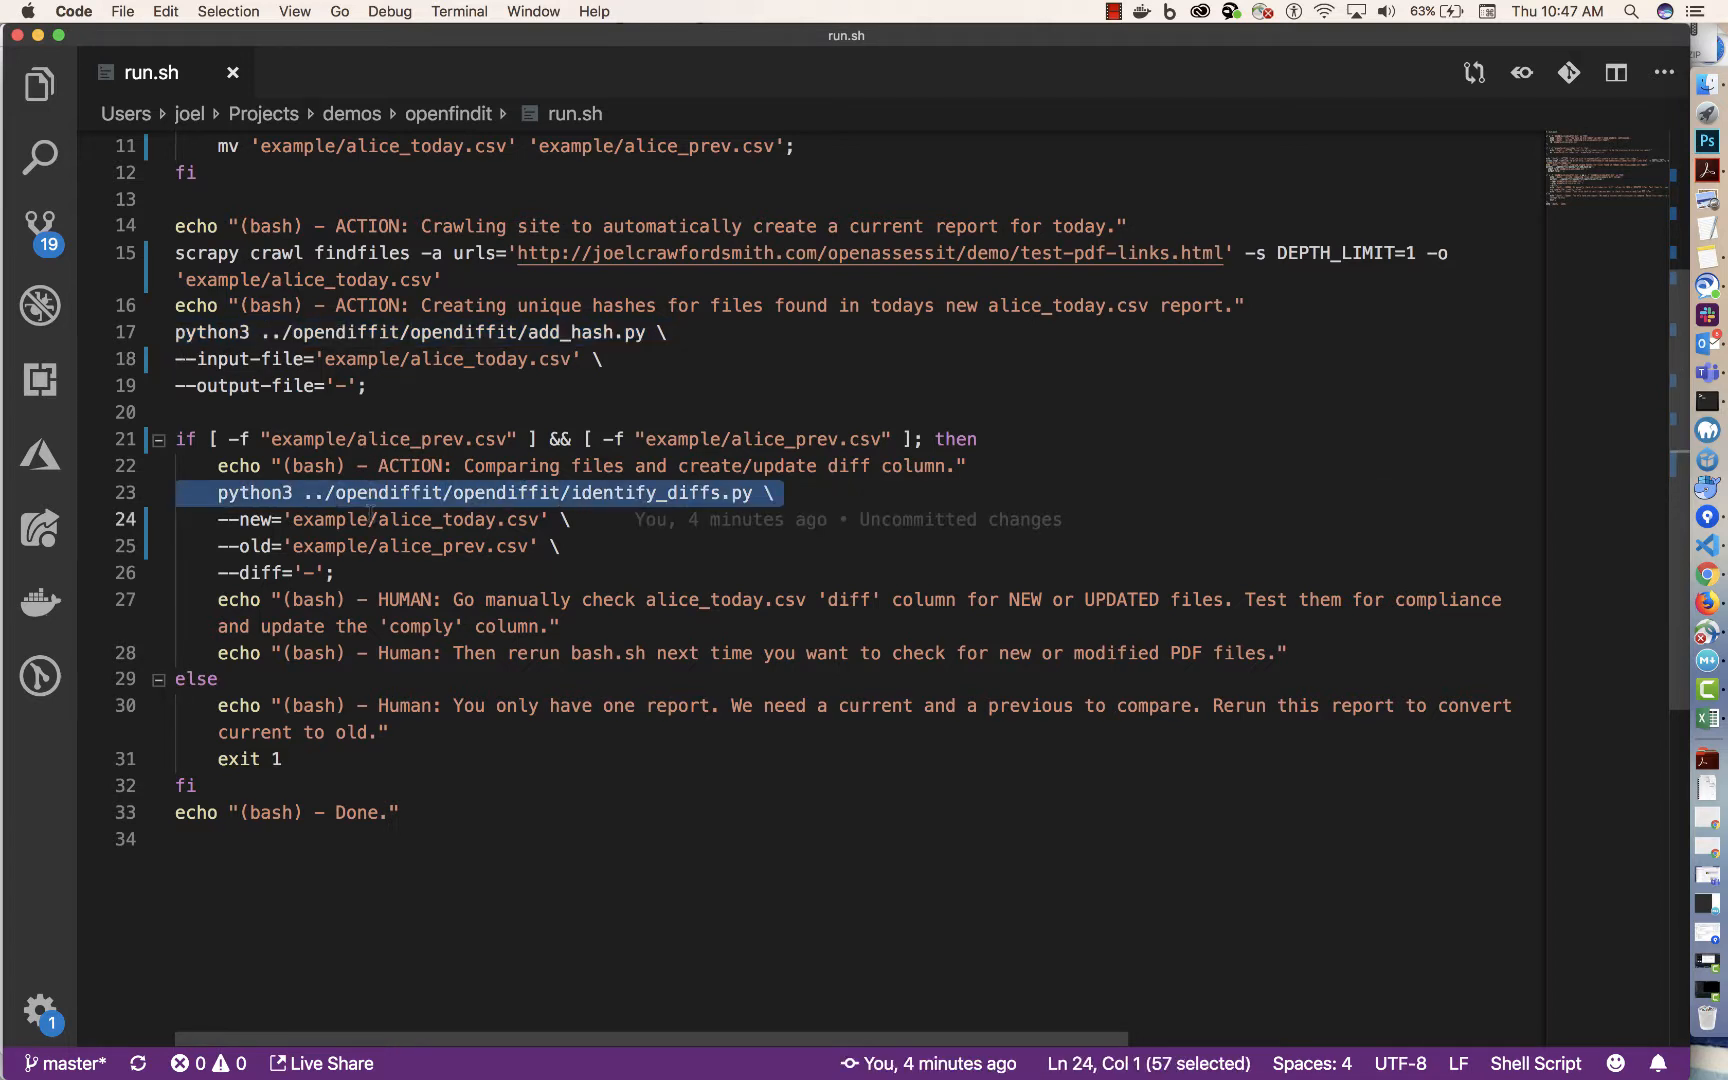
triple_click(395, 600)
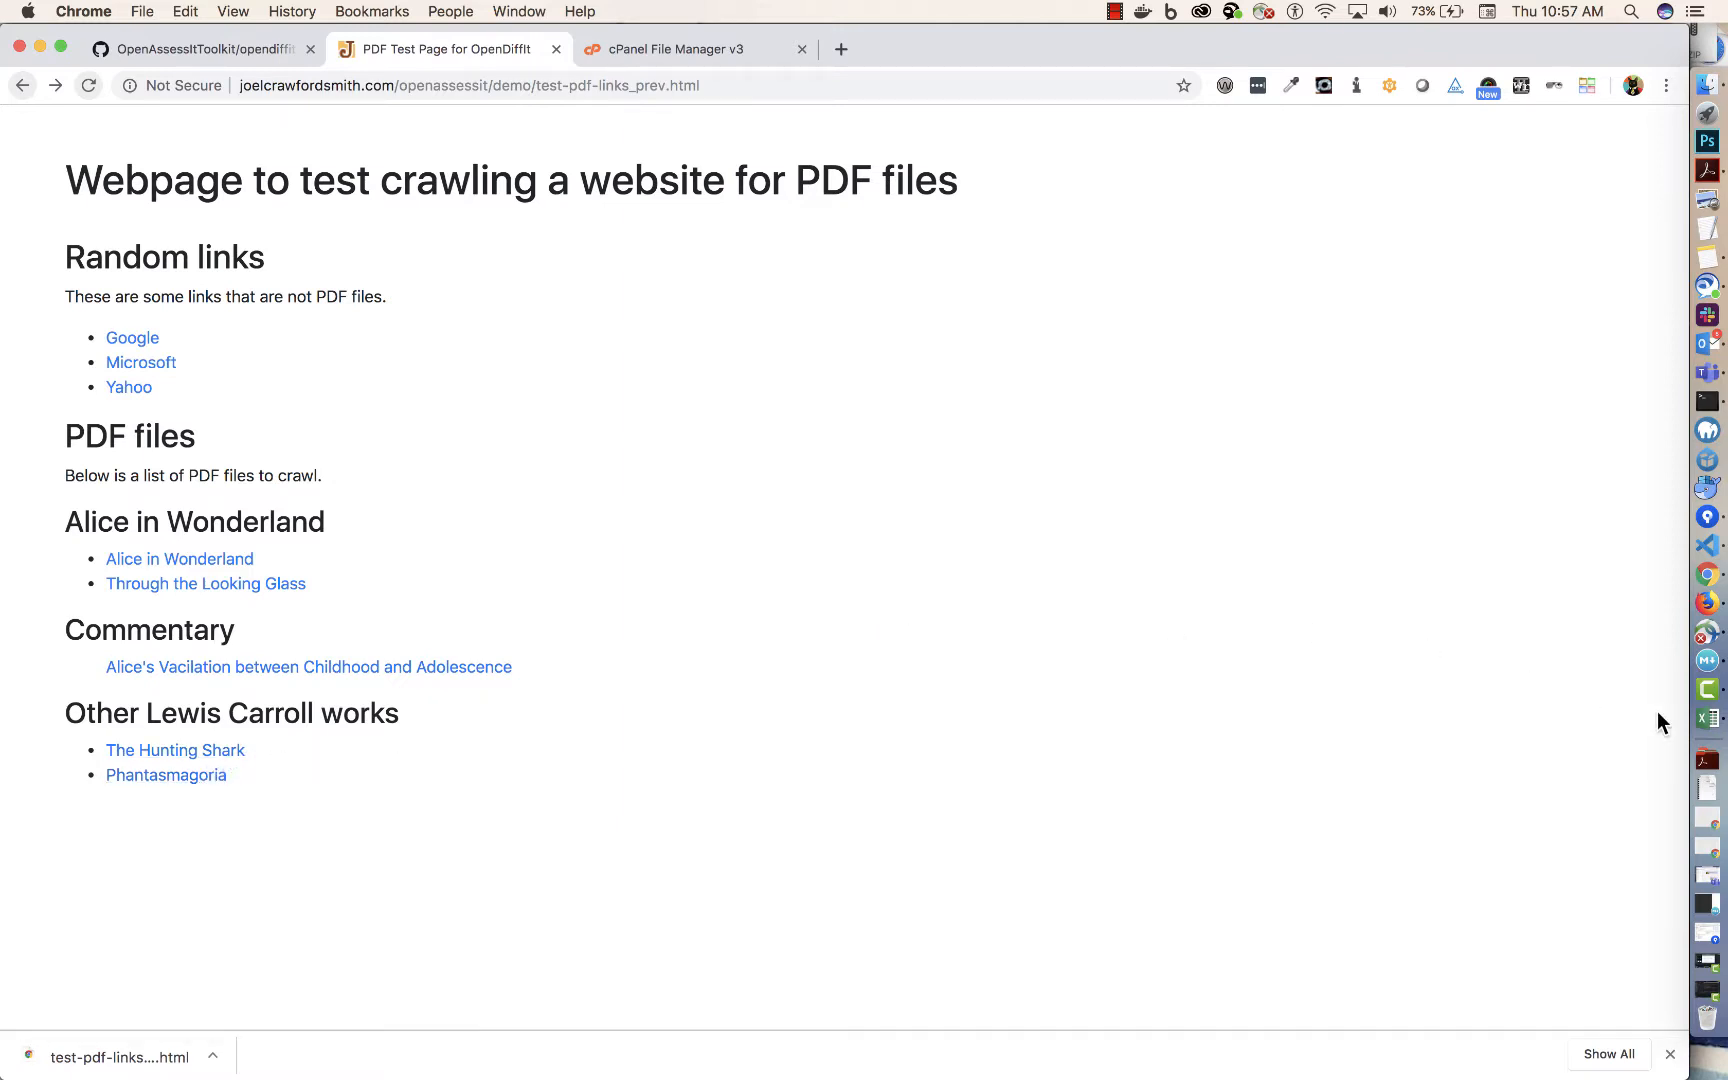
Switch to Chrome and highlight the Music section with its link on the test-pdf-links.html page.
click(1707, 718)
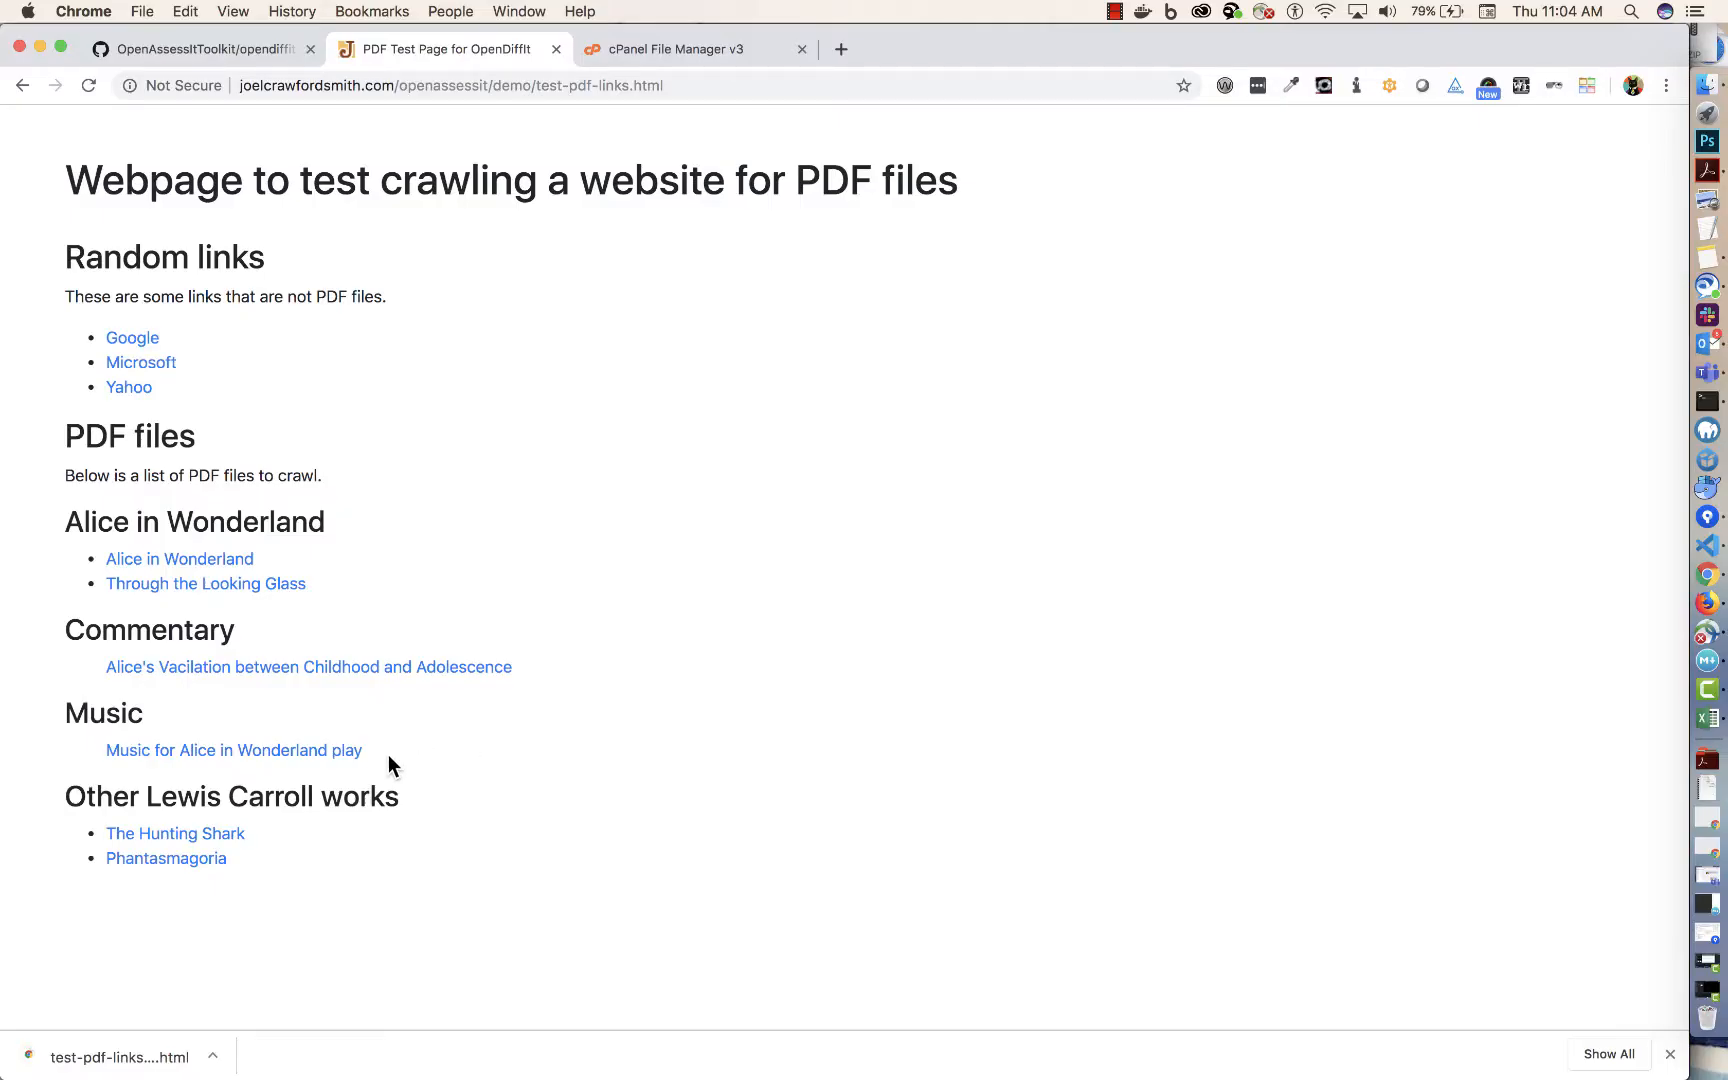
drag(390, 765, 69, 715)
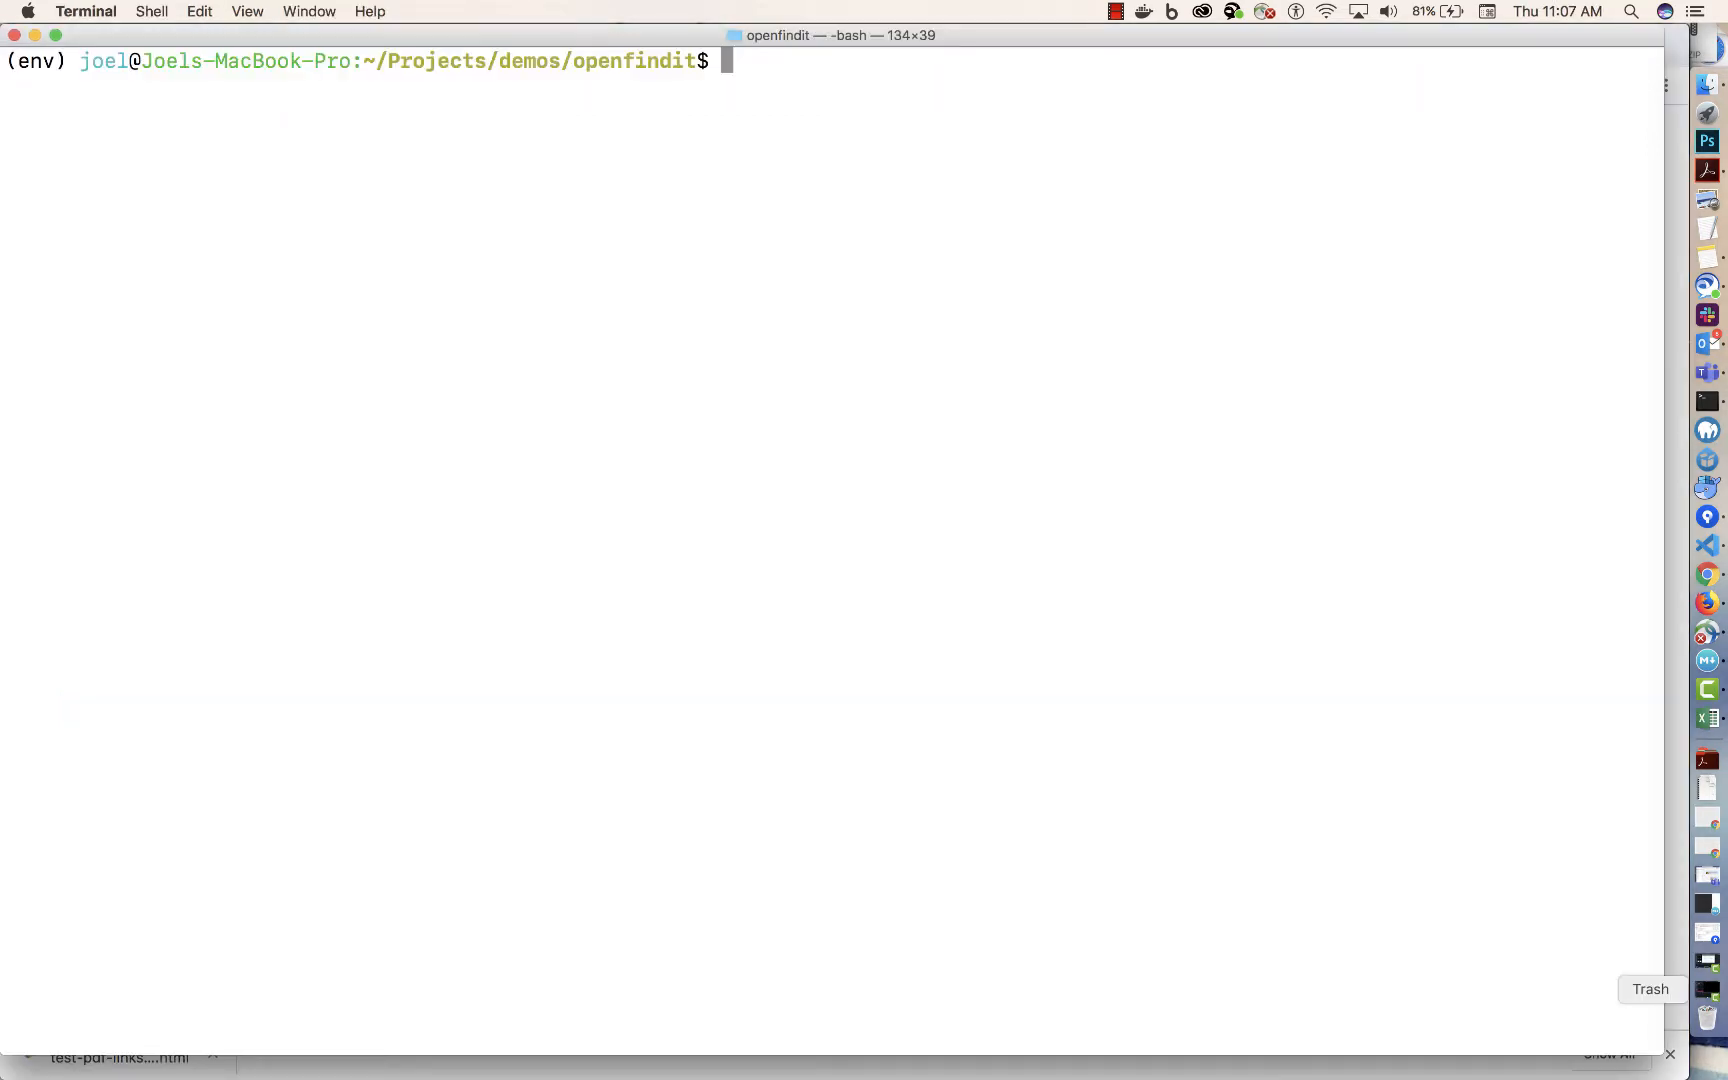
Run run.sh with bash in Terminal and highlight the output's instruction to manually check alice_today.csv's diff column.
text(bash run.sh)
key(Return)
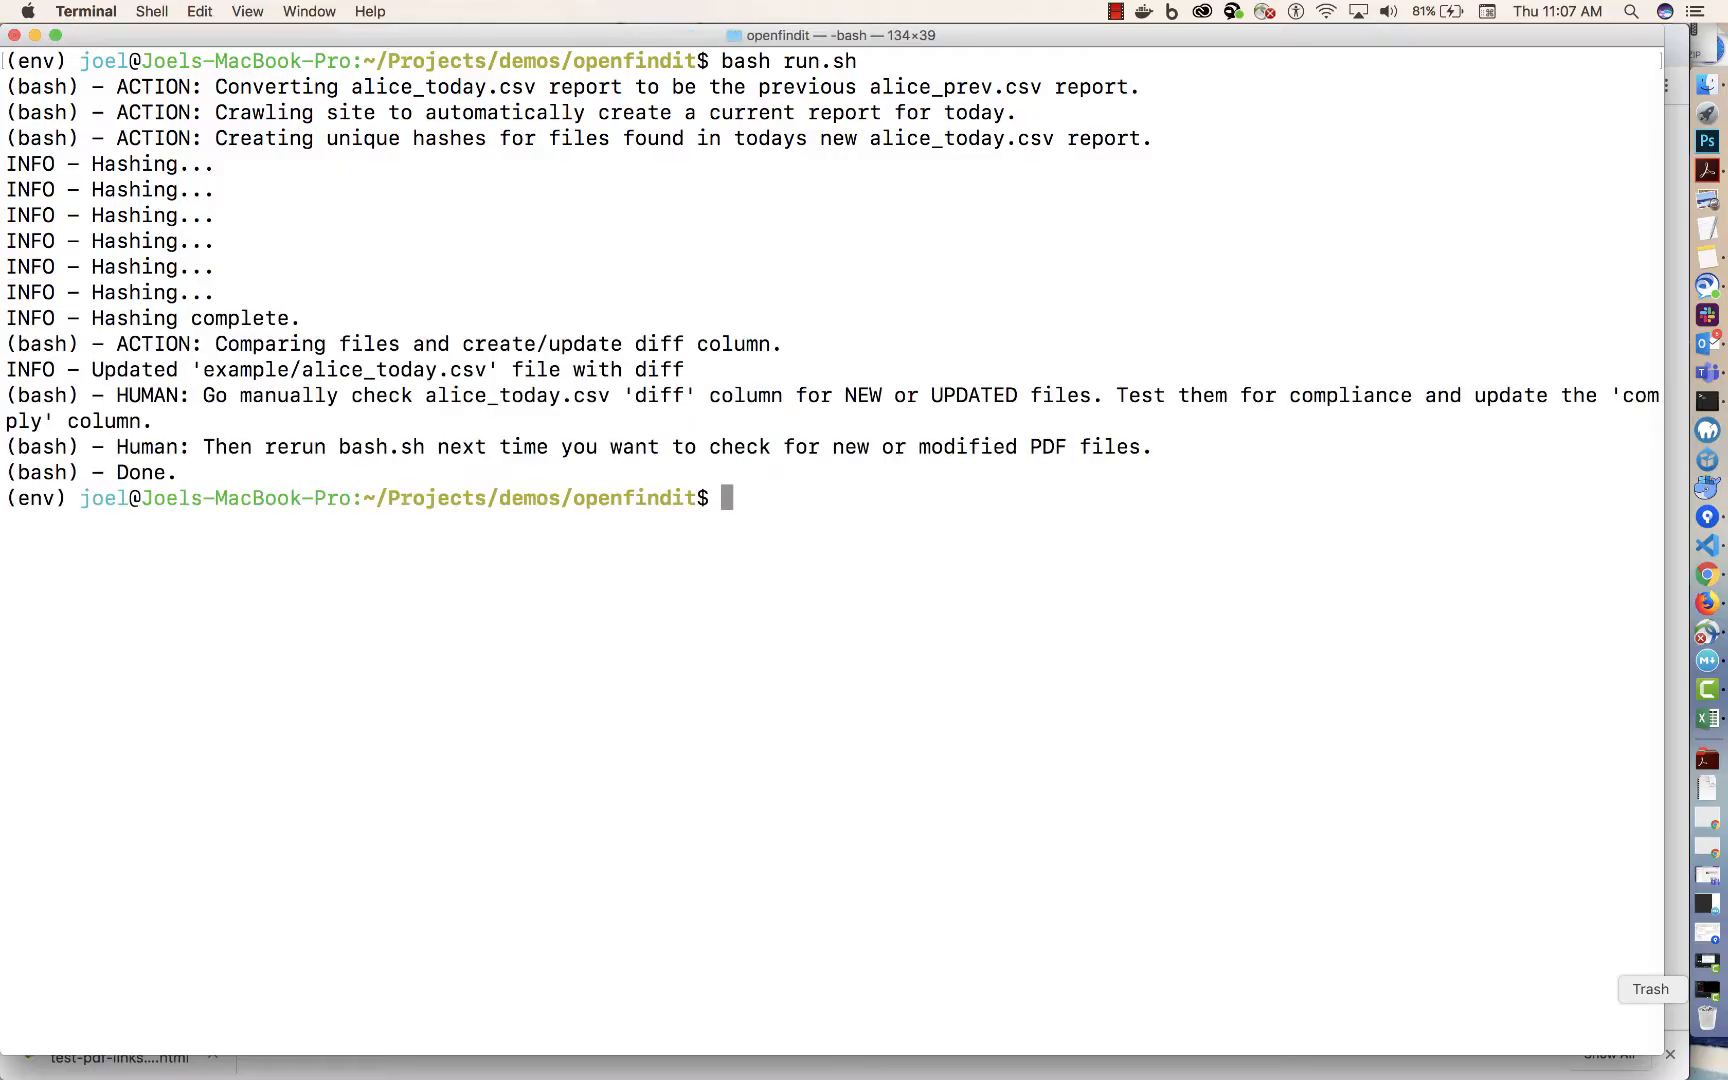
drag(116, 395, 1116, 395)
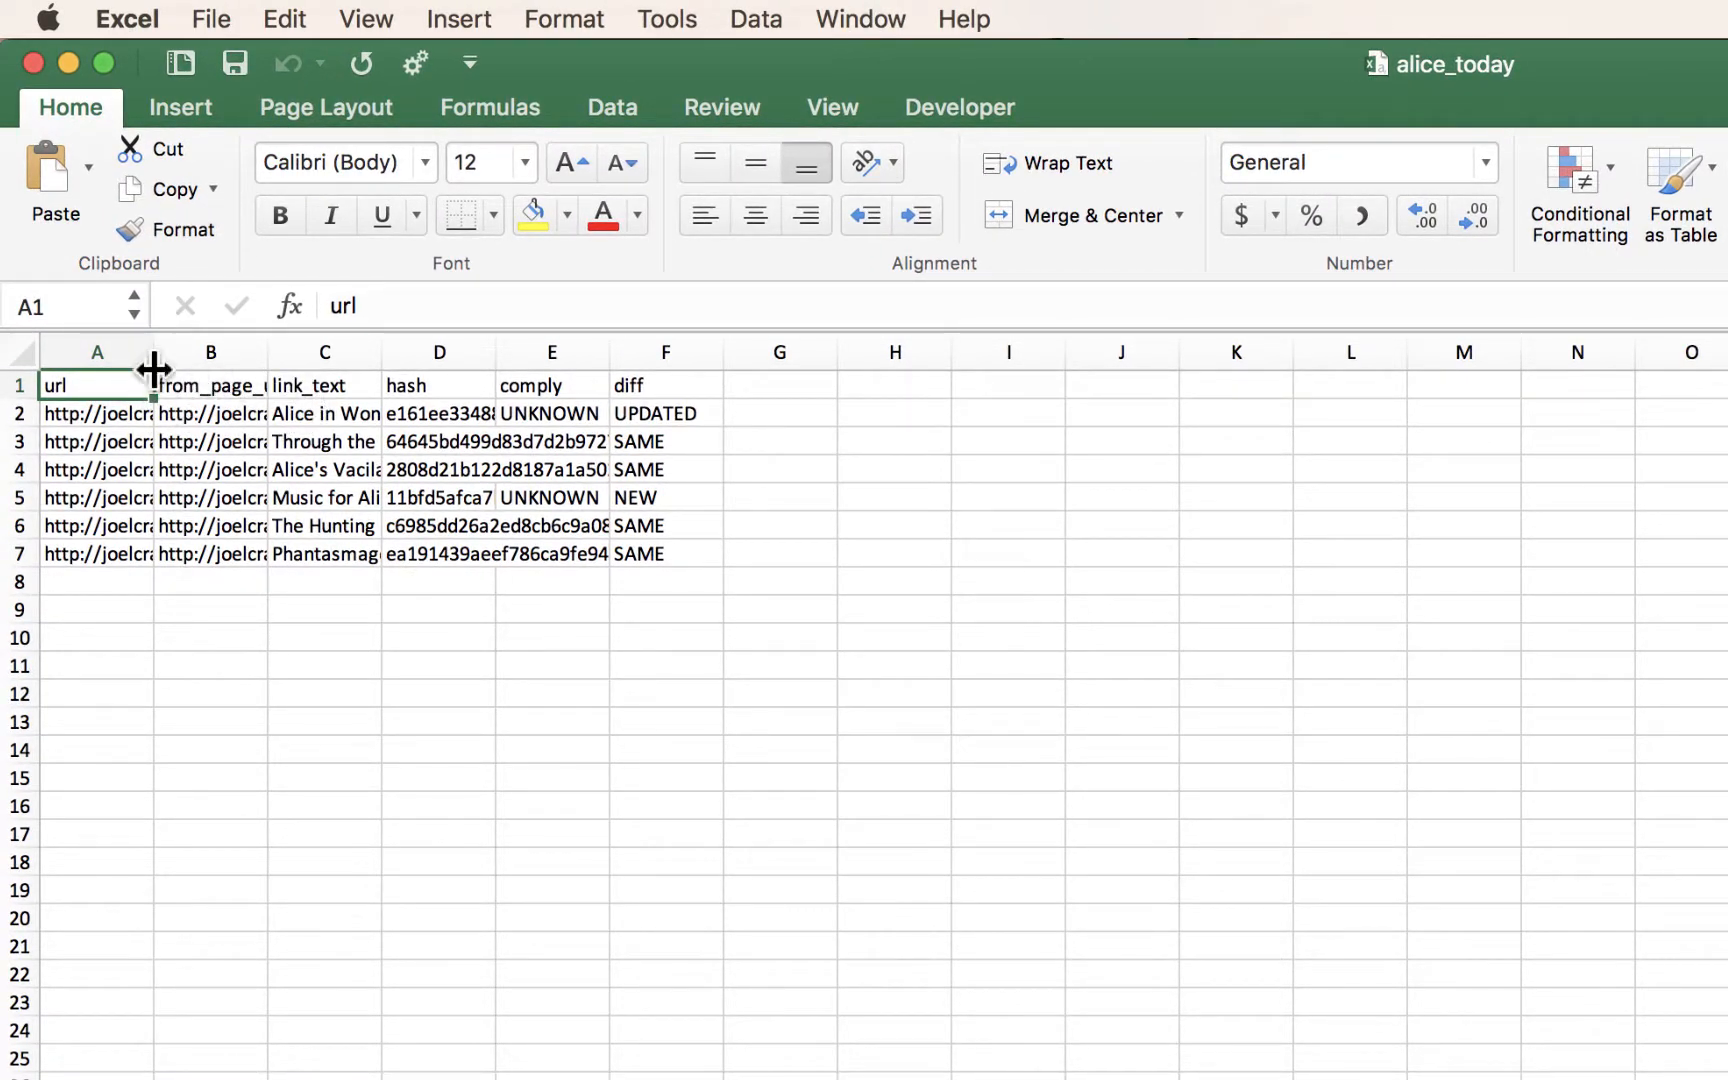
Widen the url column of alice_today in Excel and check the comply and diff cells of the NEW and UPDATED rows.
drag(154, 370, 829, 410)
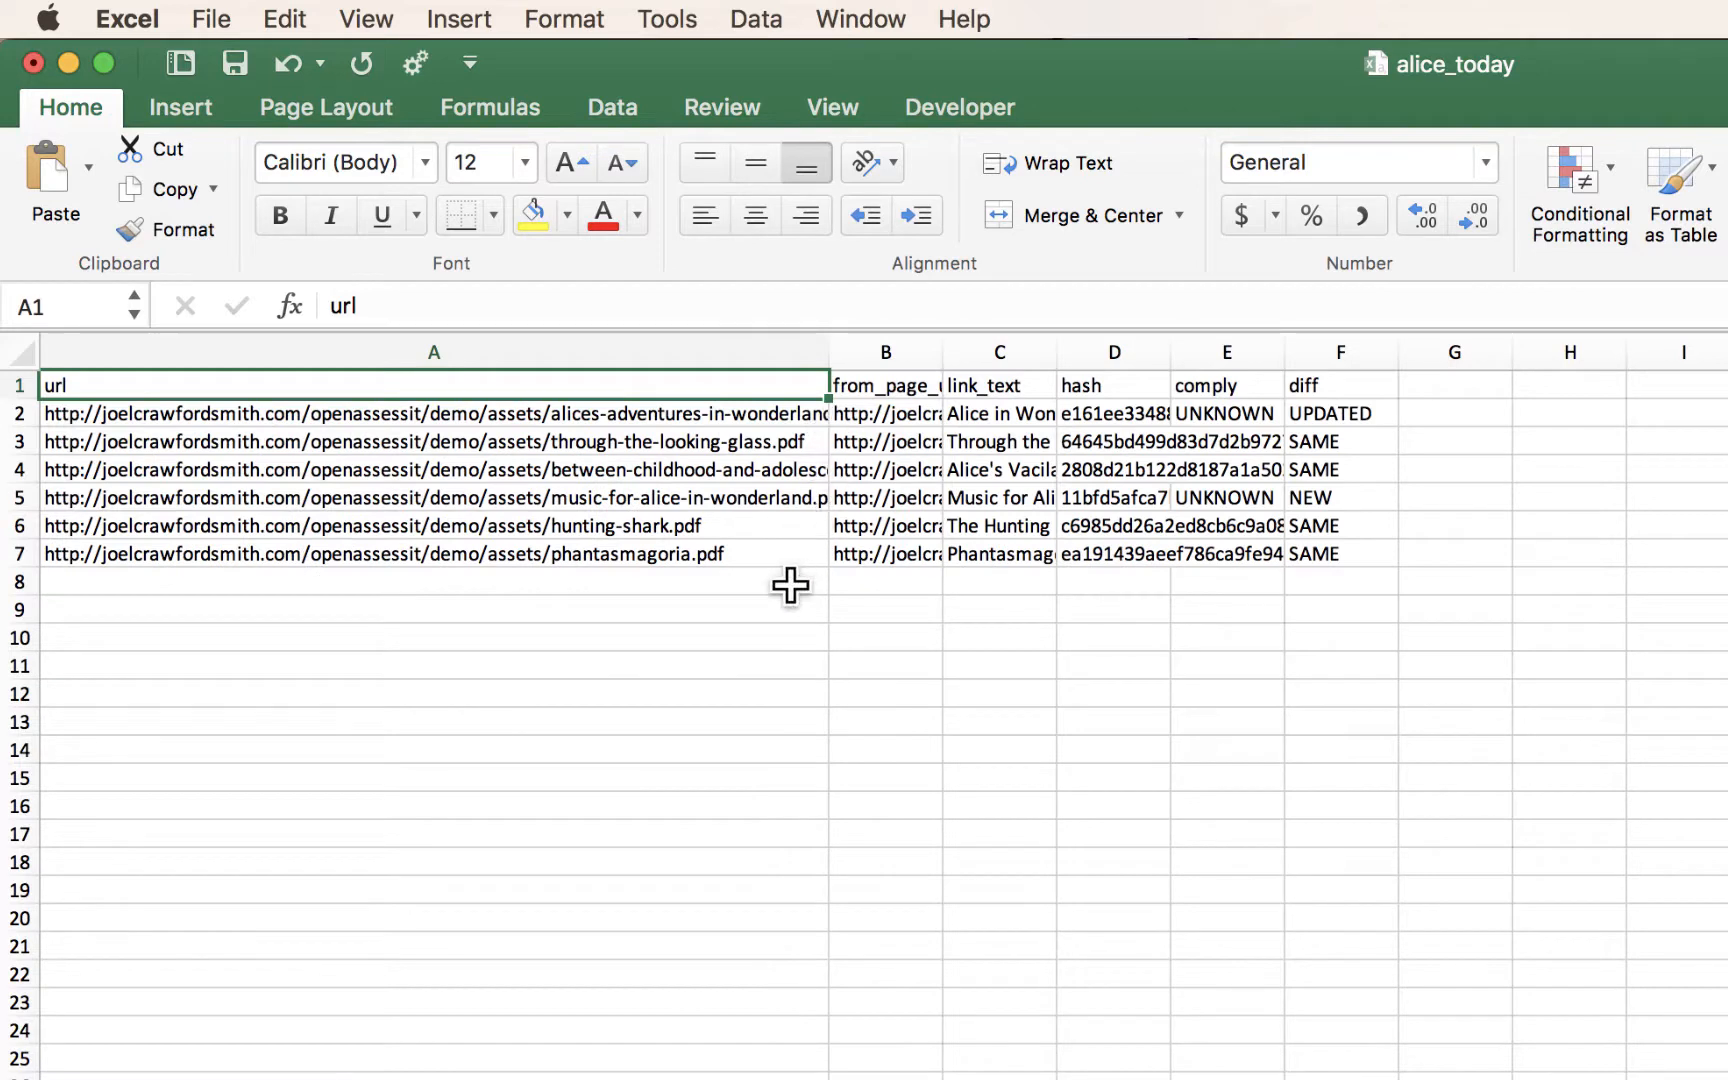
click(1360, 500)
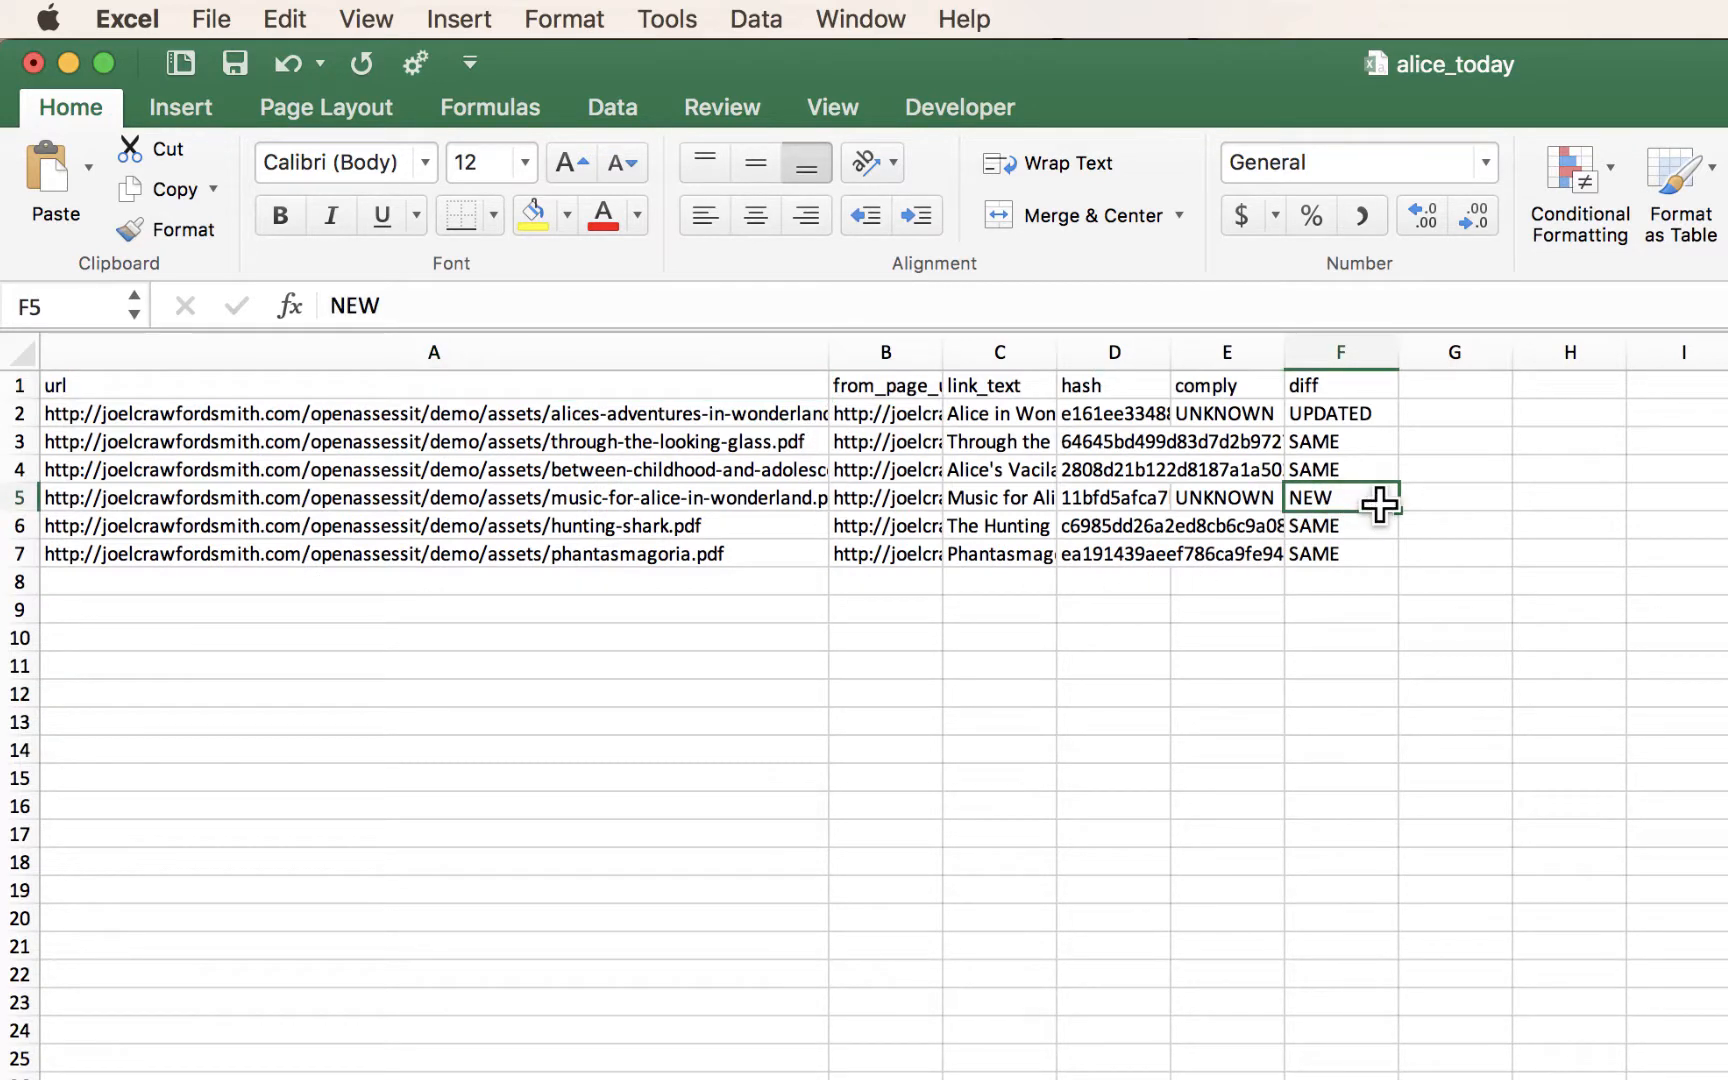
click(1250, 497)
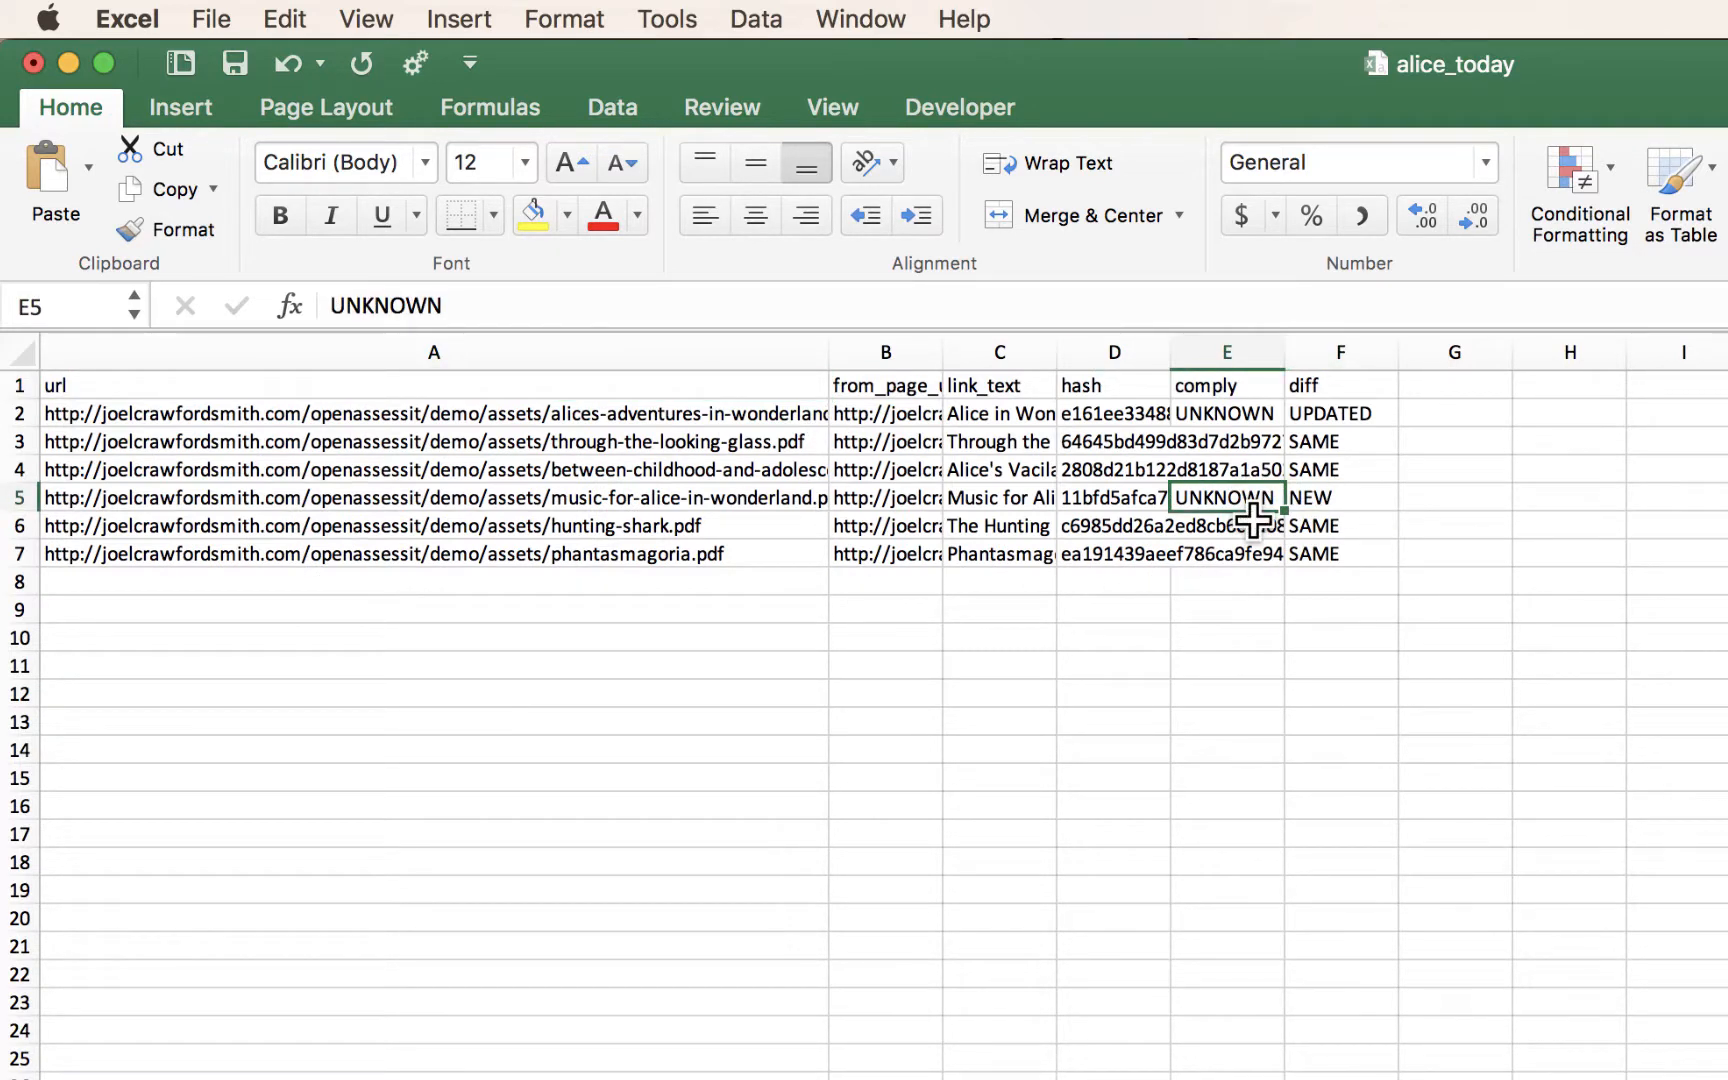
click(1252, 413)
click(1327, 413)
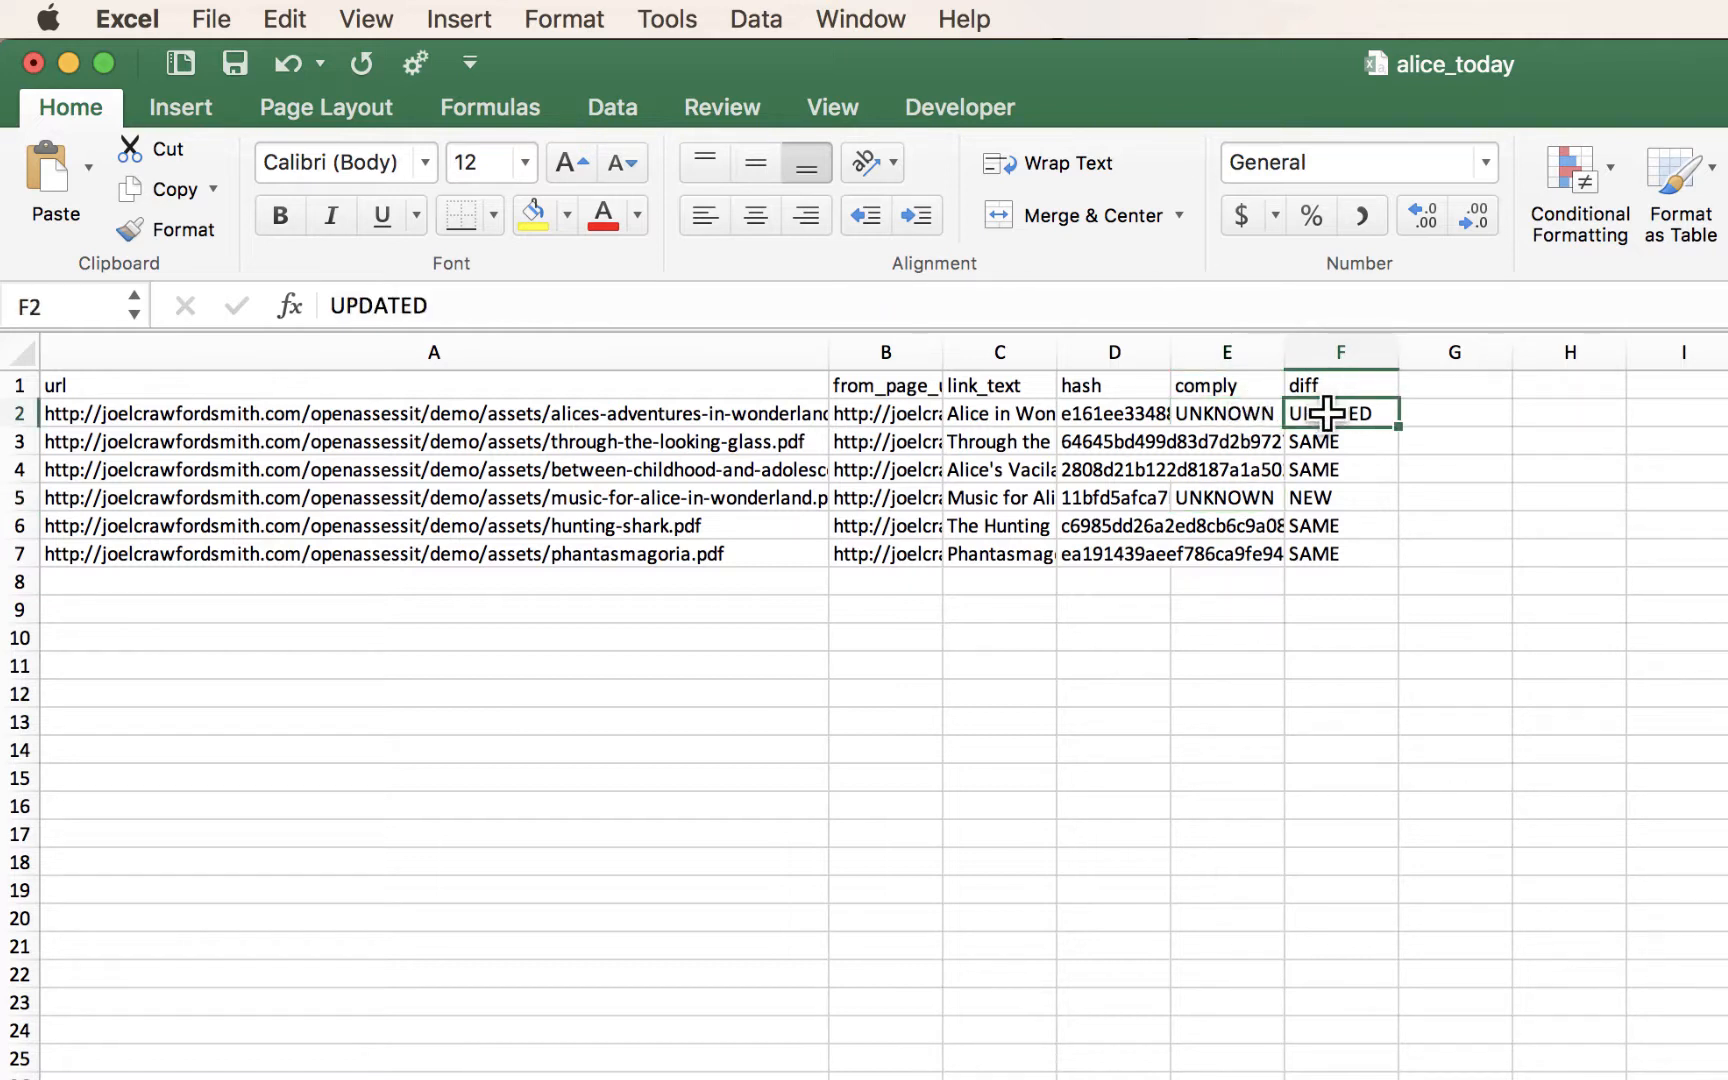
click(1255, 413)
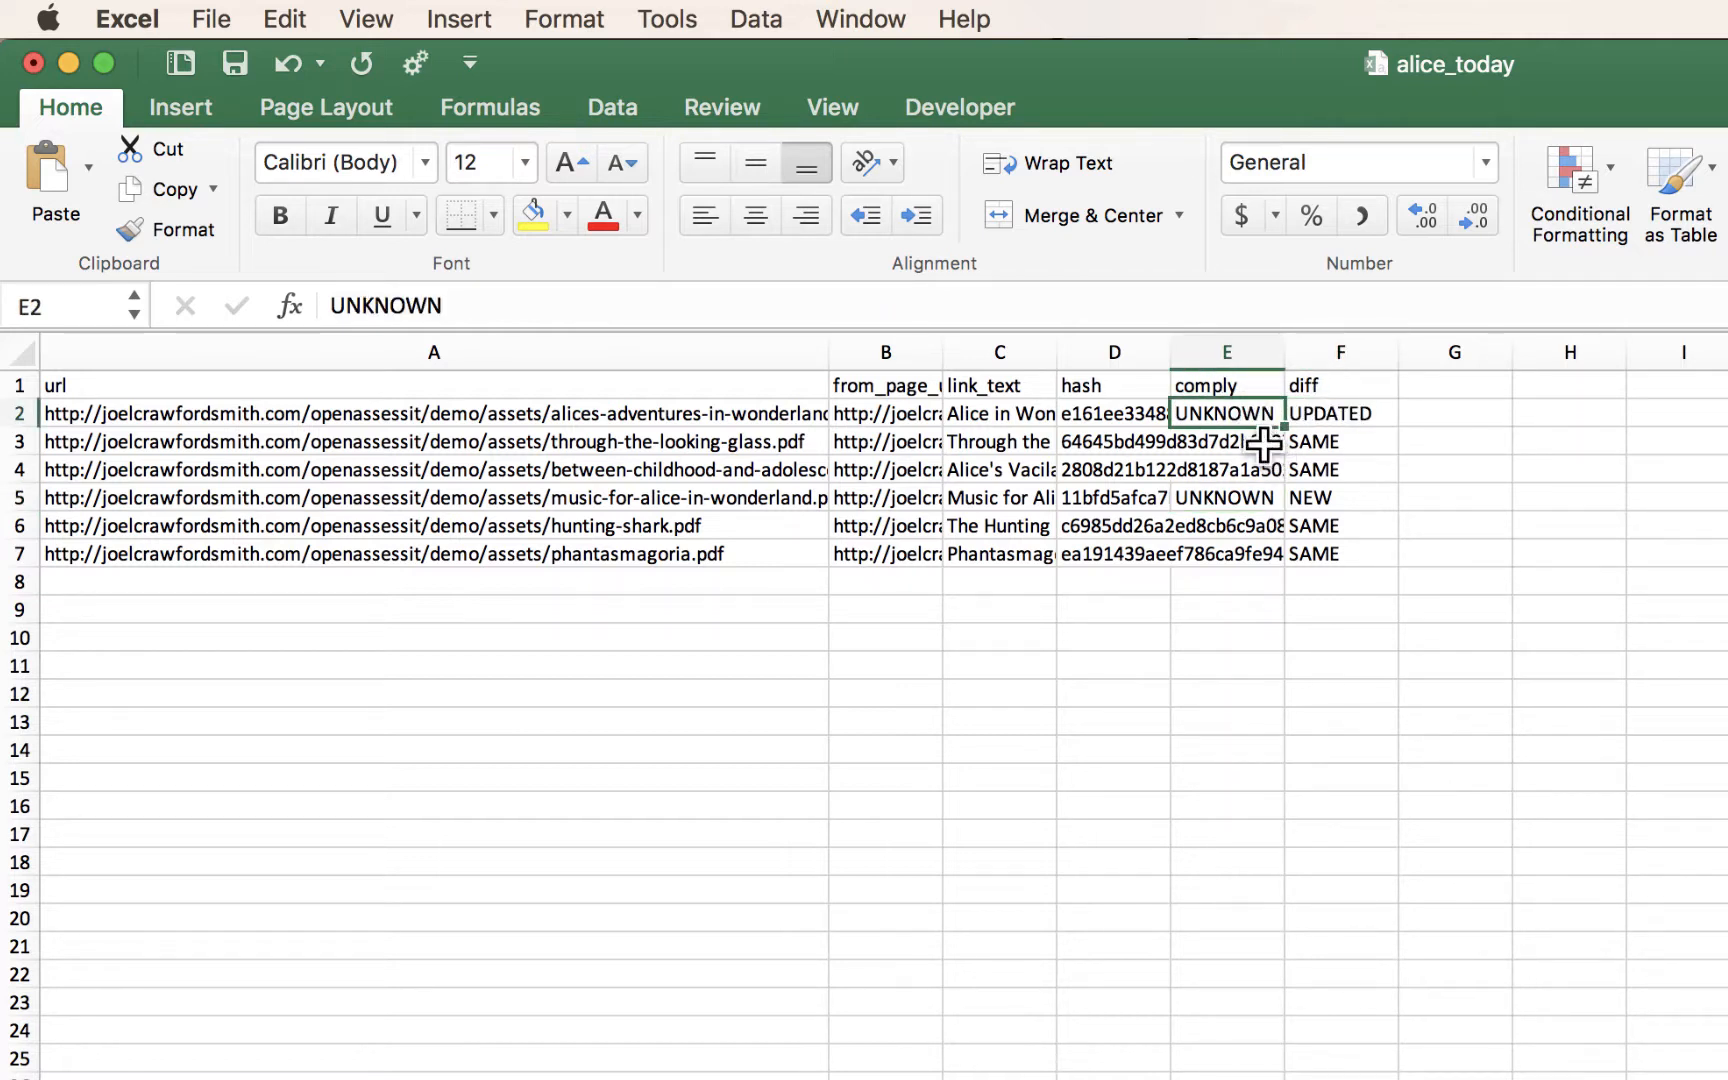
Fill the empty comply cells with NO in E3, NO in E4, YES in E6 and NO in E7.
click(1261, 442)
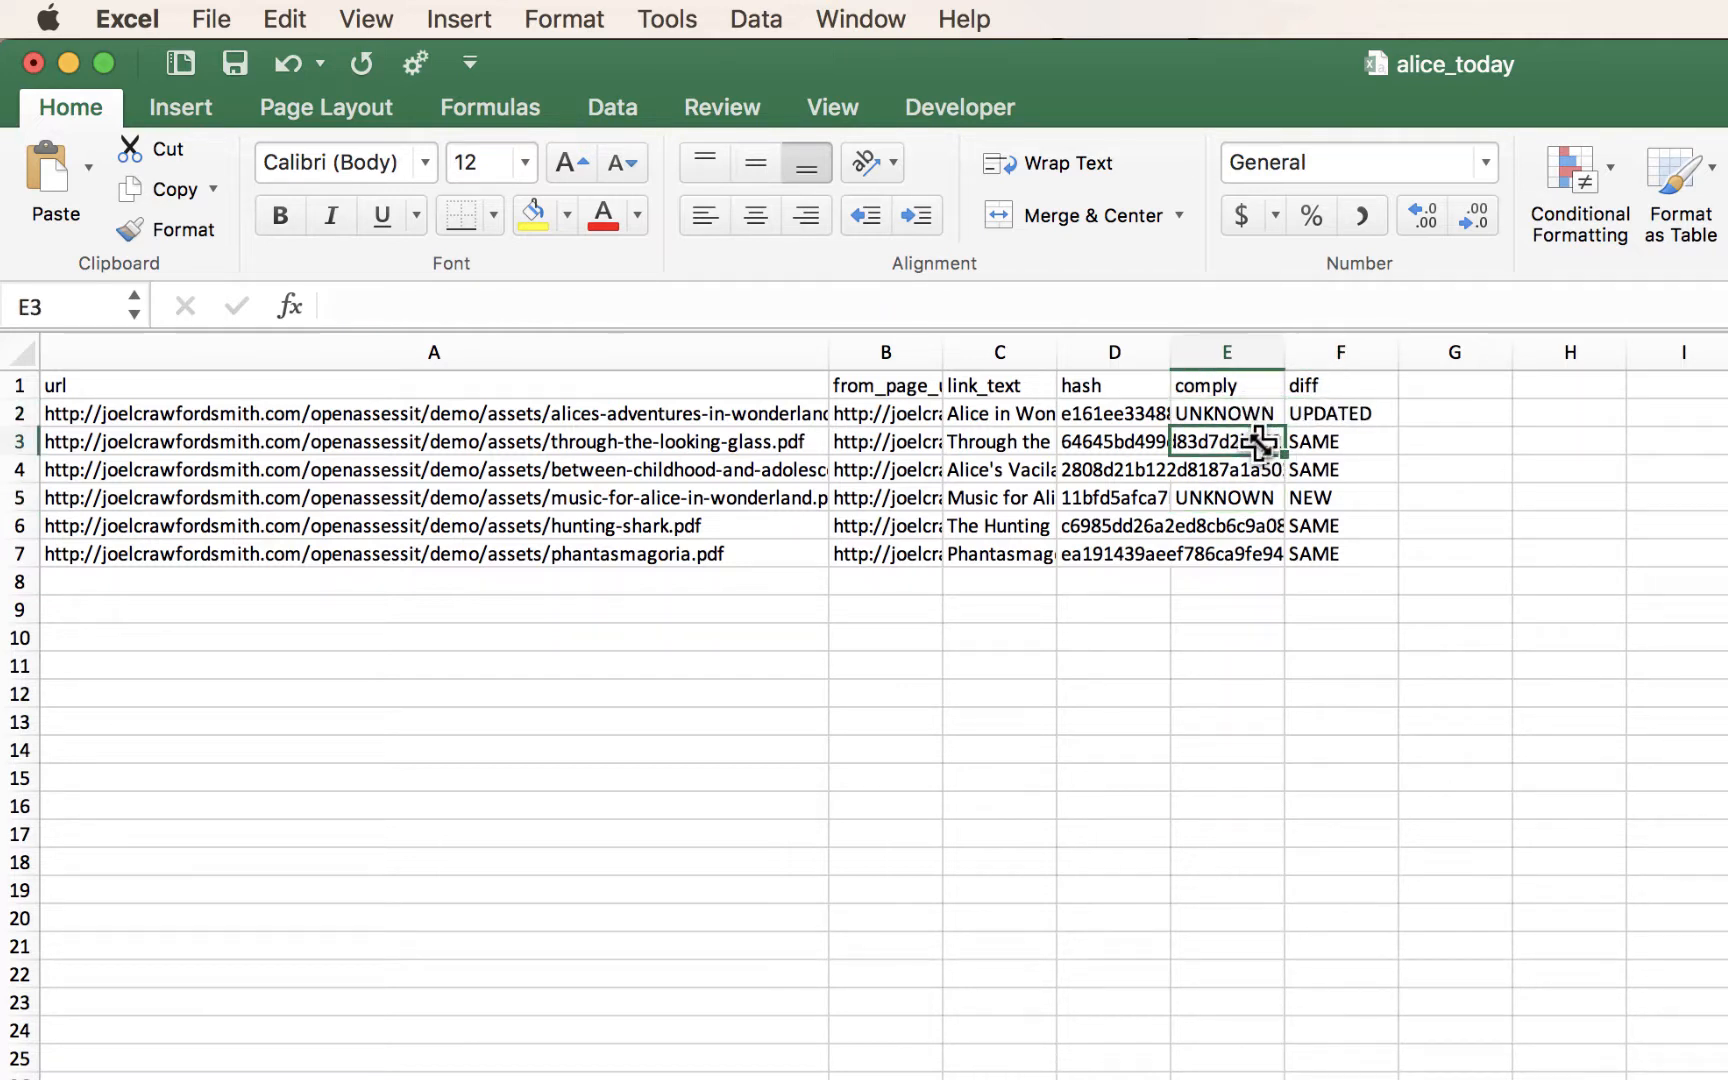
text(N)
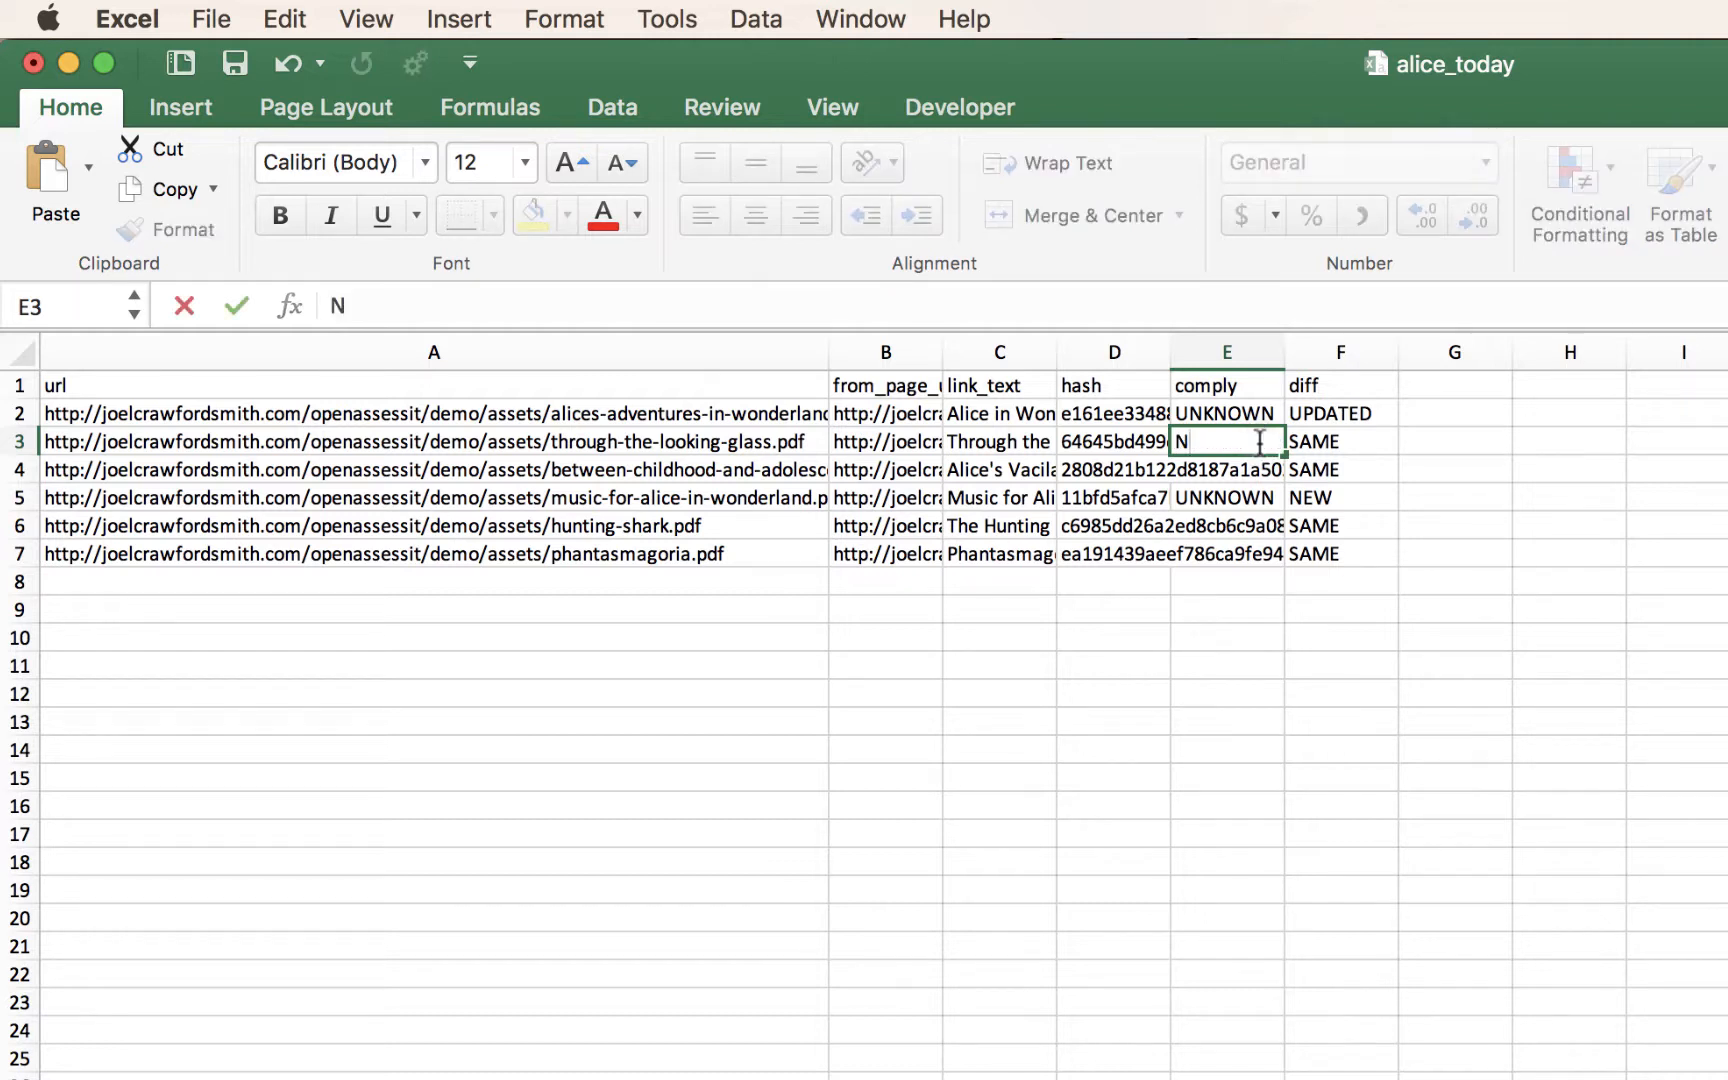
text(O)
click(1250, 467)
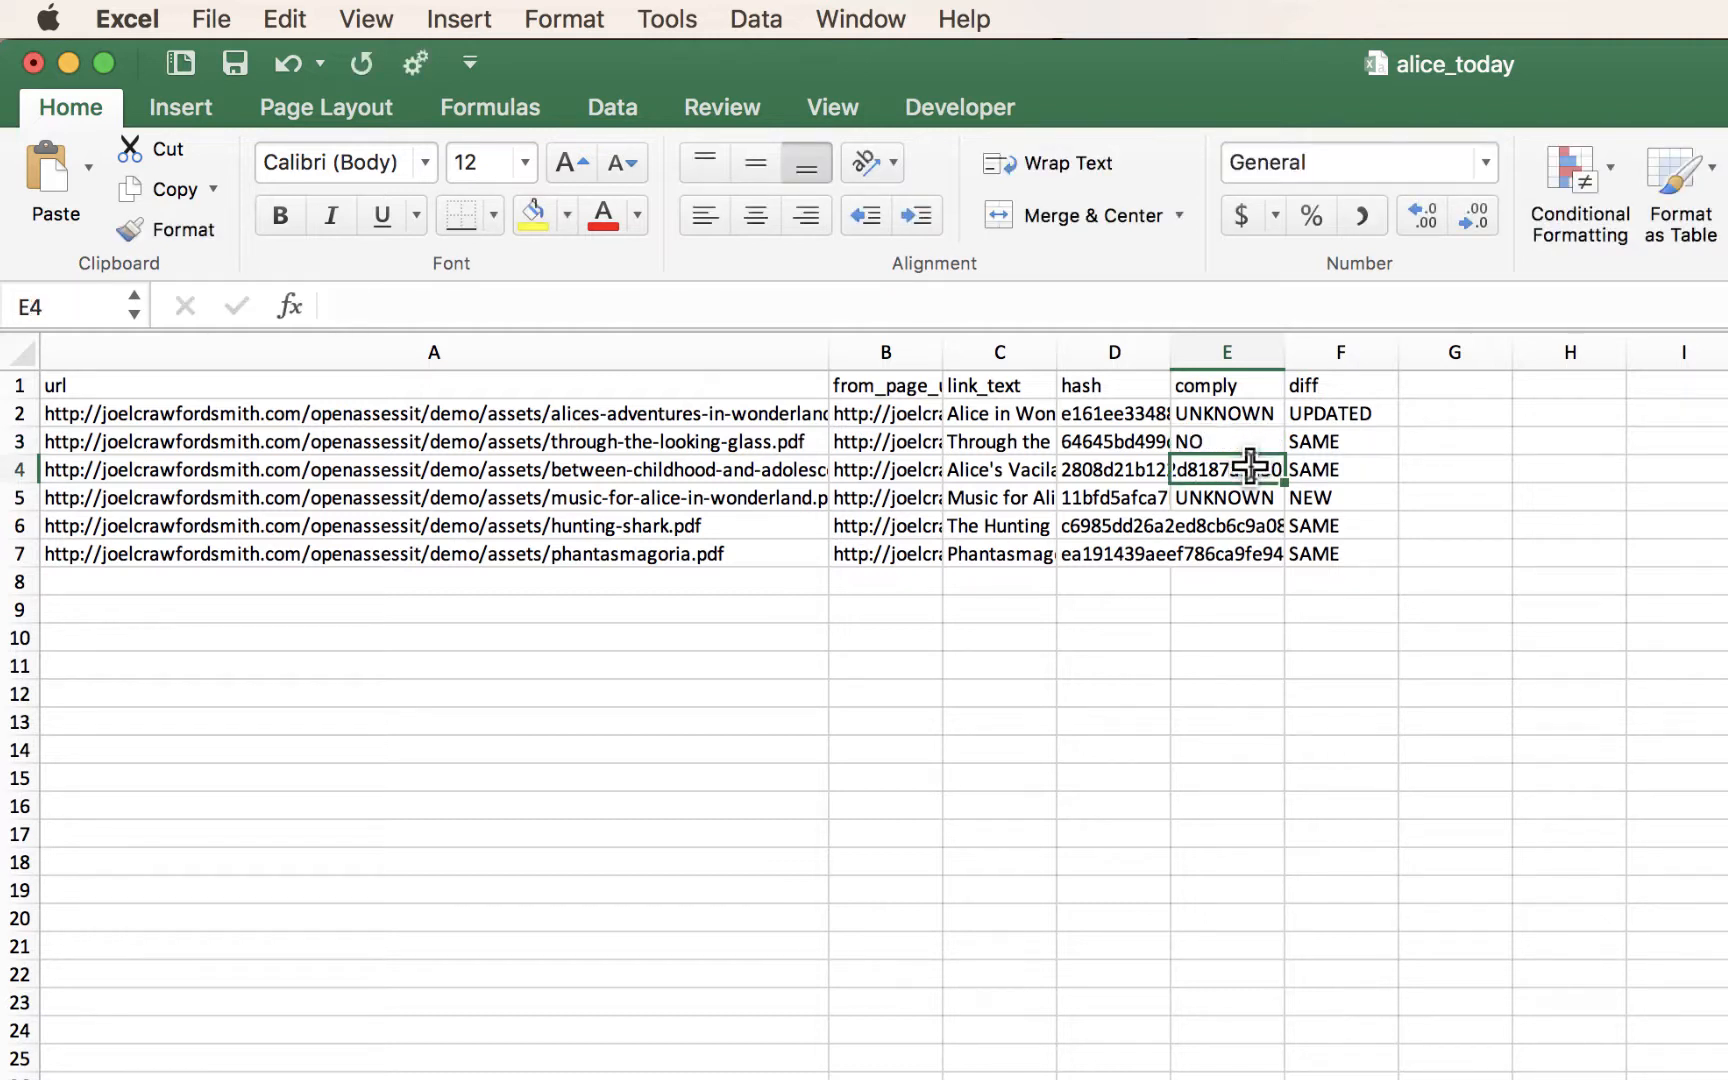
text(NO)
click(1246, 525)
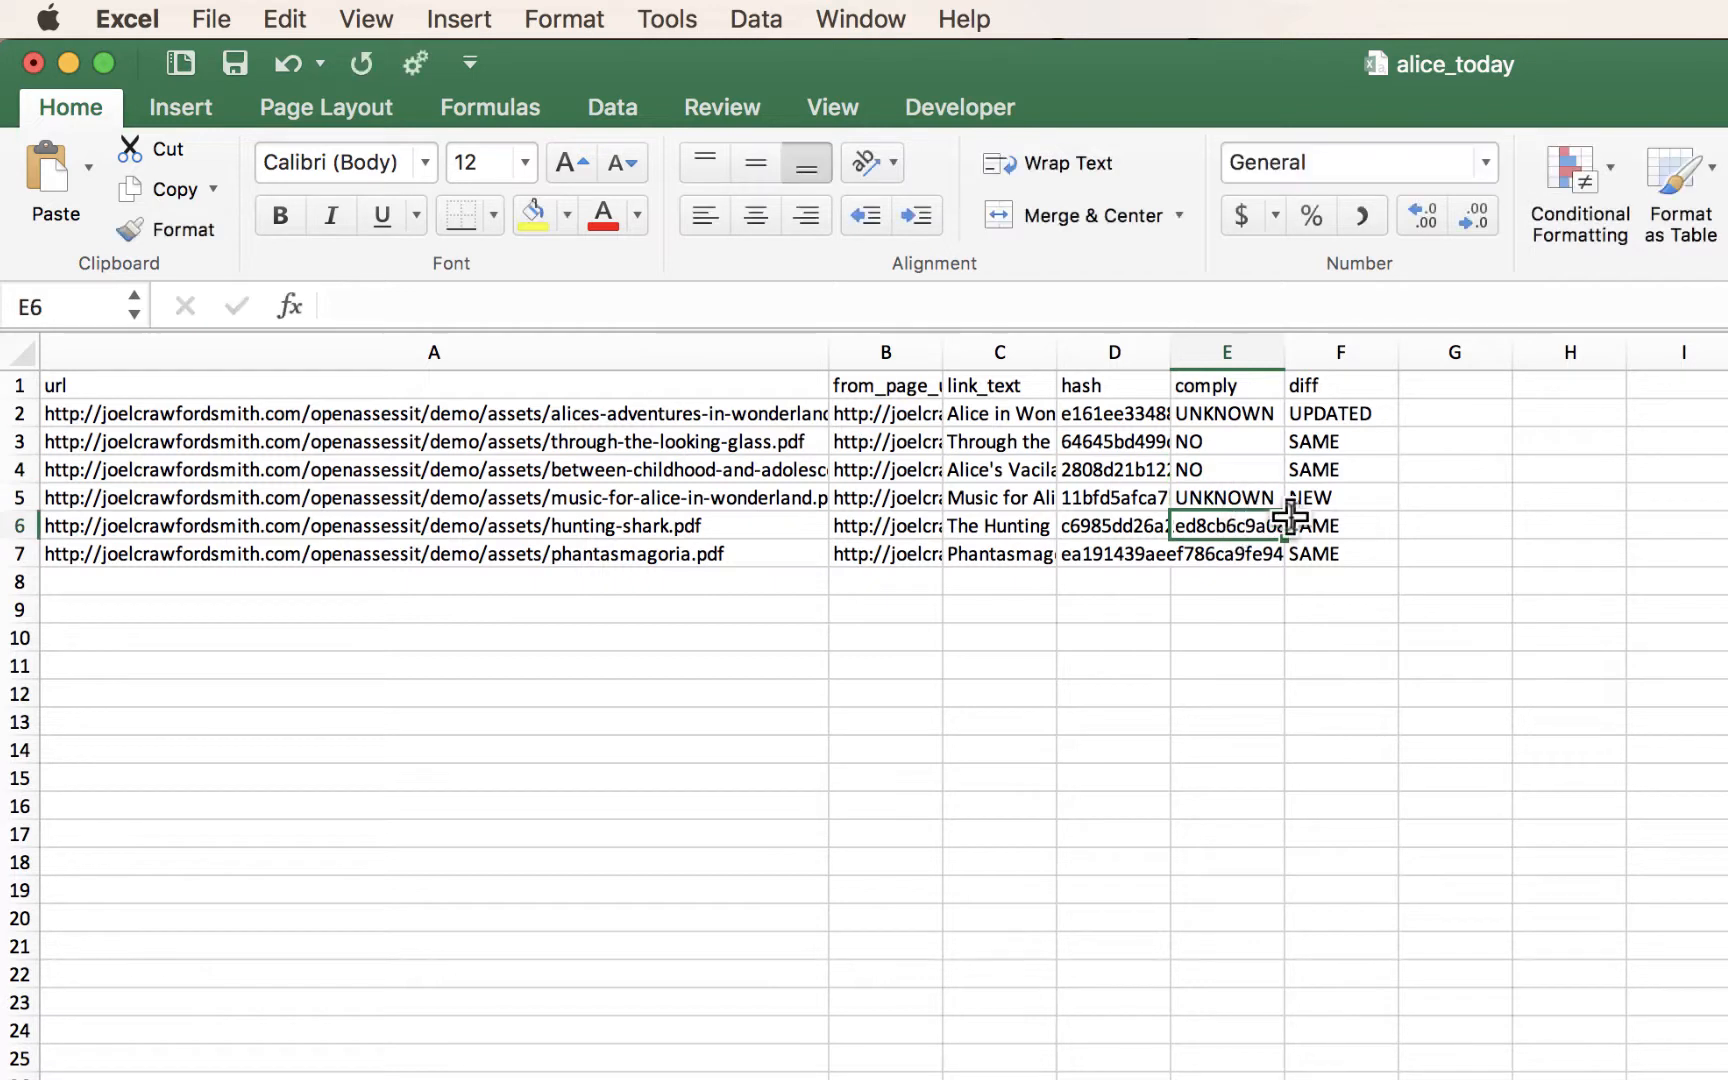
text(YES)
click(1255, 553)
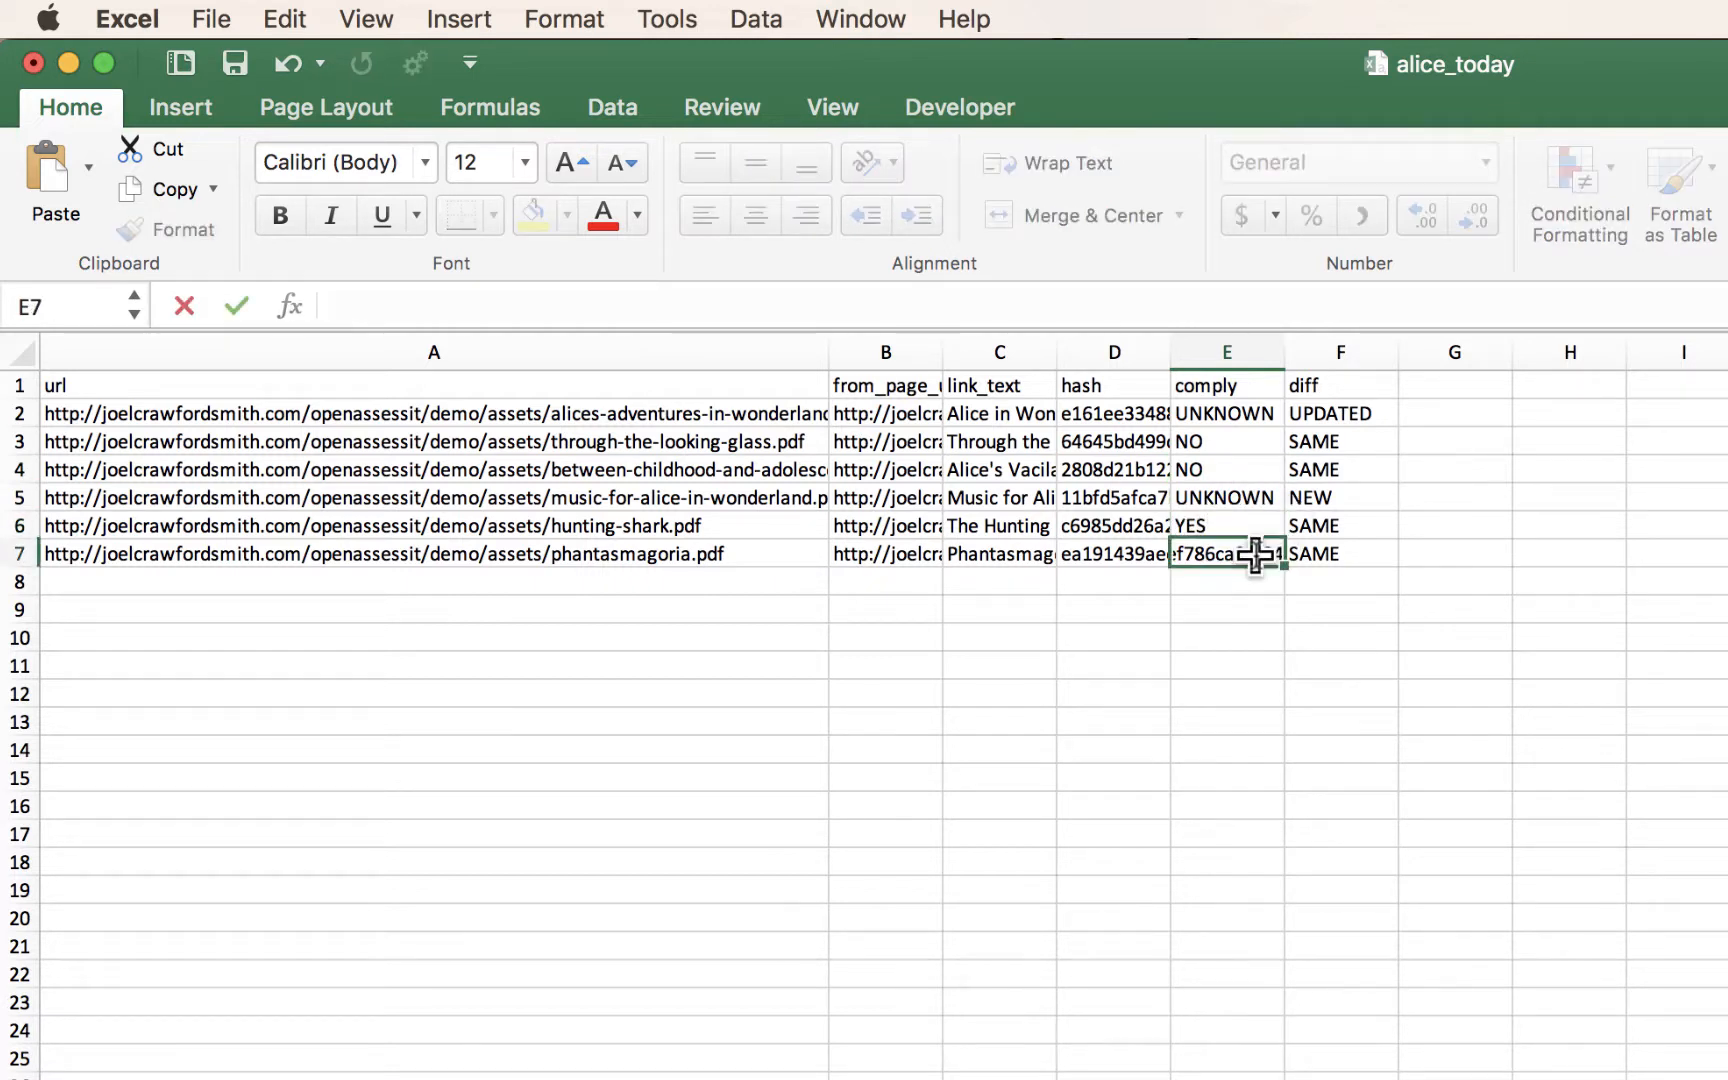
text(NO)
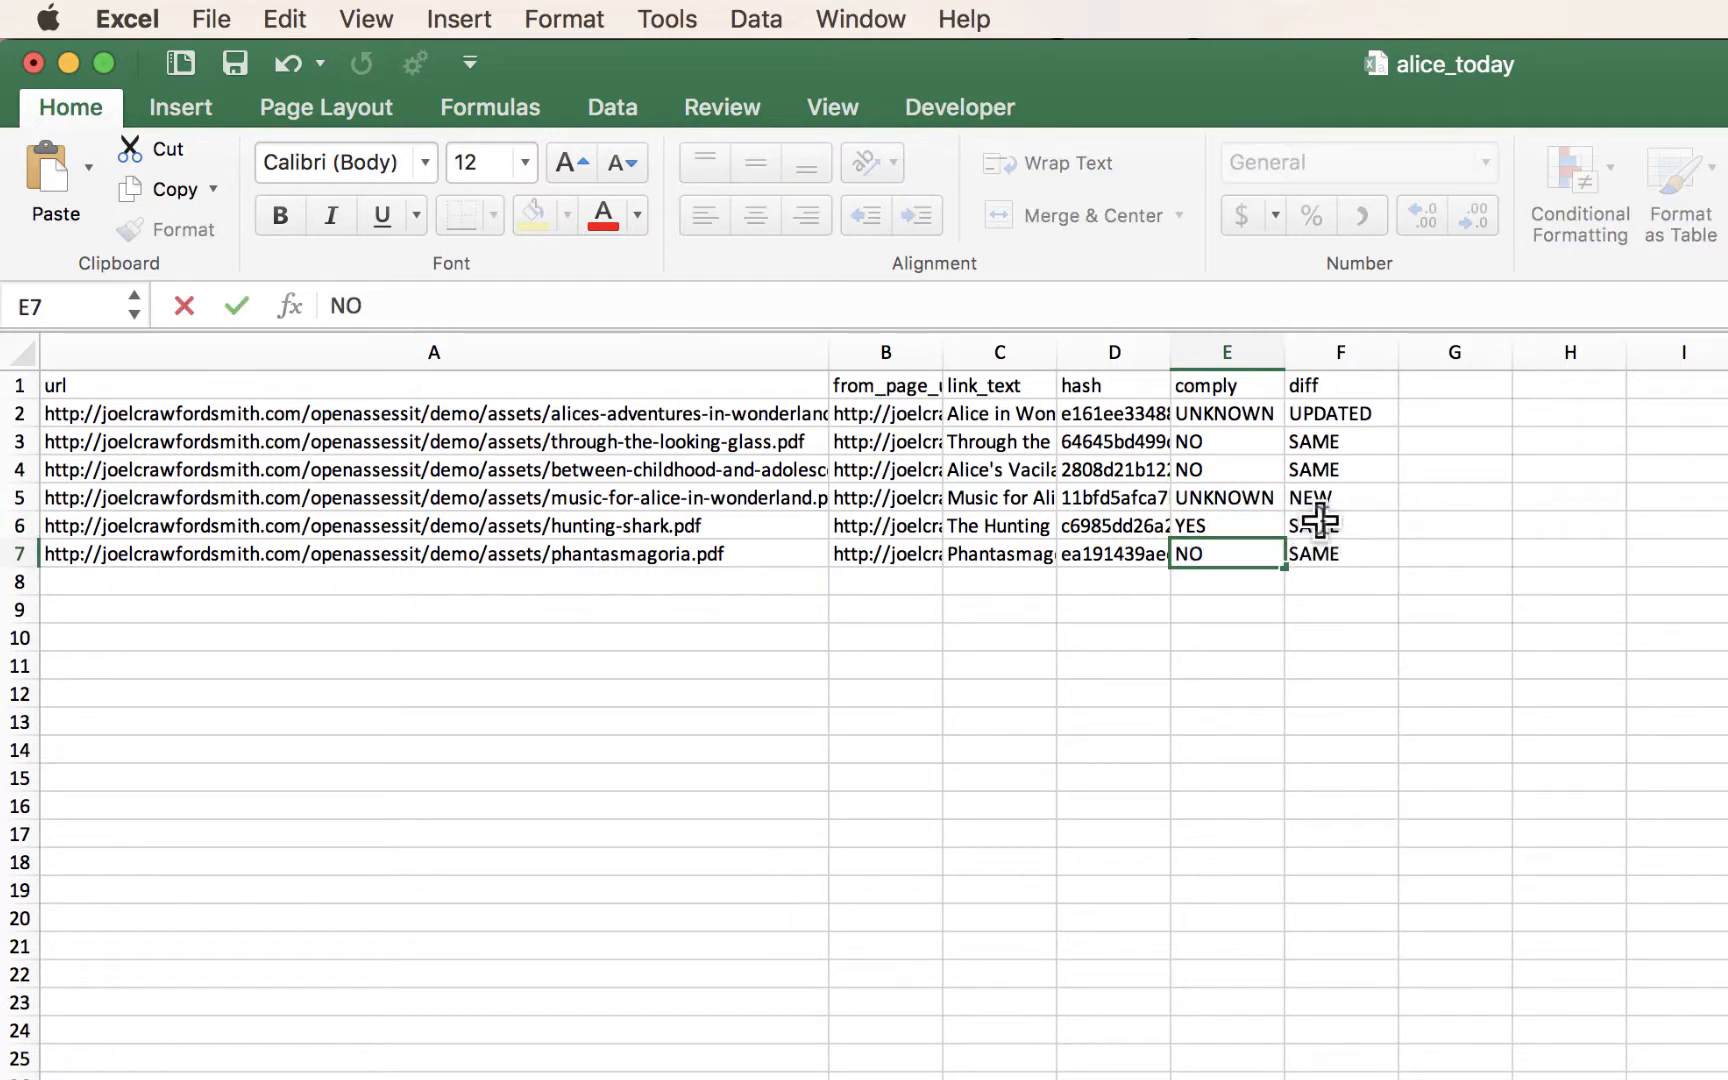
Set the comply value of the music-for-alice-in-wonderland row to YES and save the report, keeping the CSV UTF-8 format.
click(1255, 497)
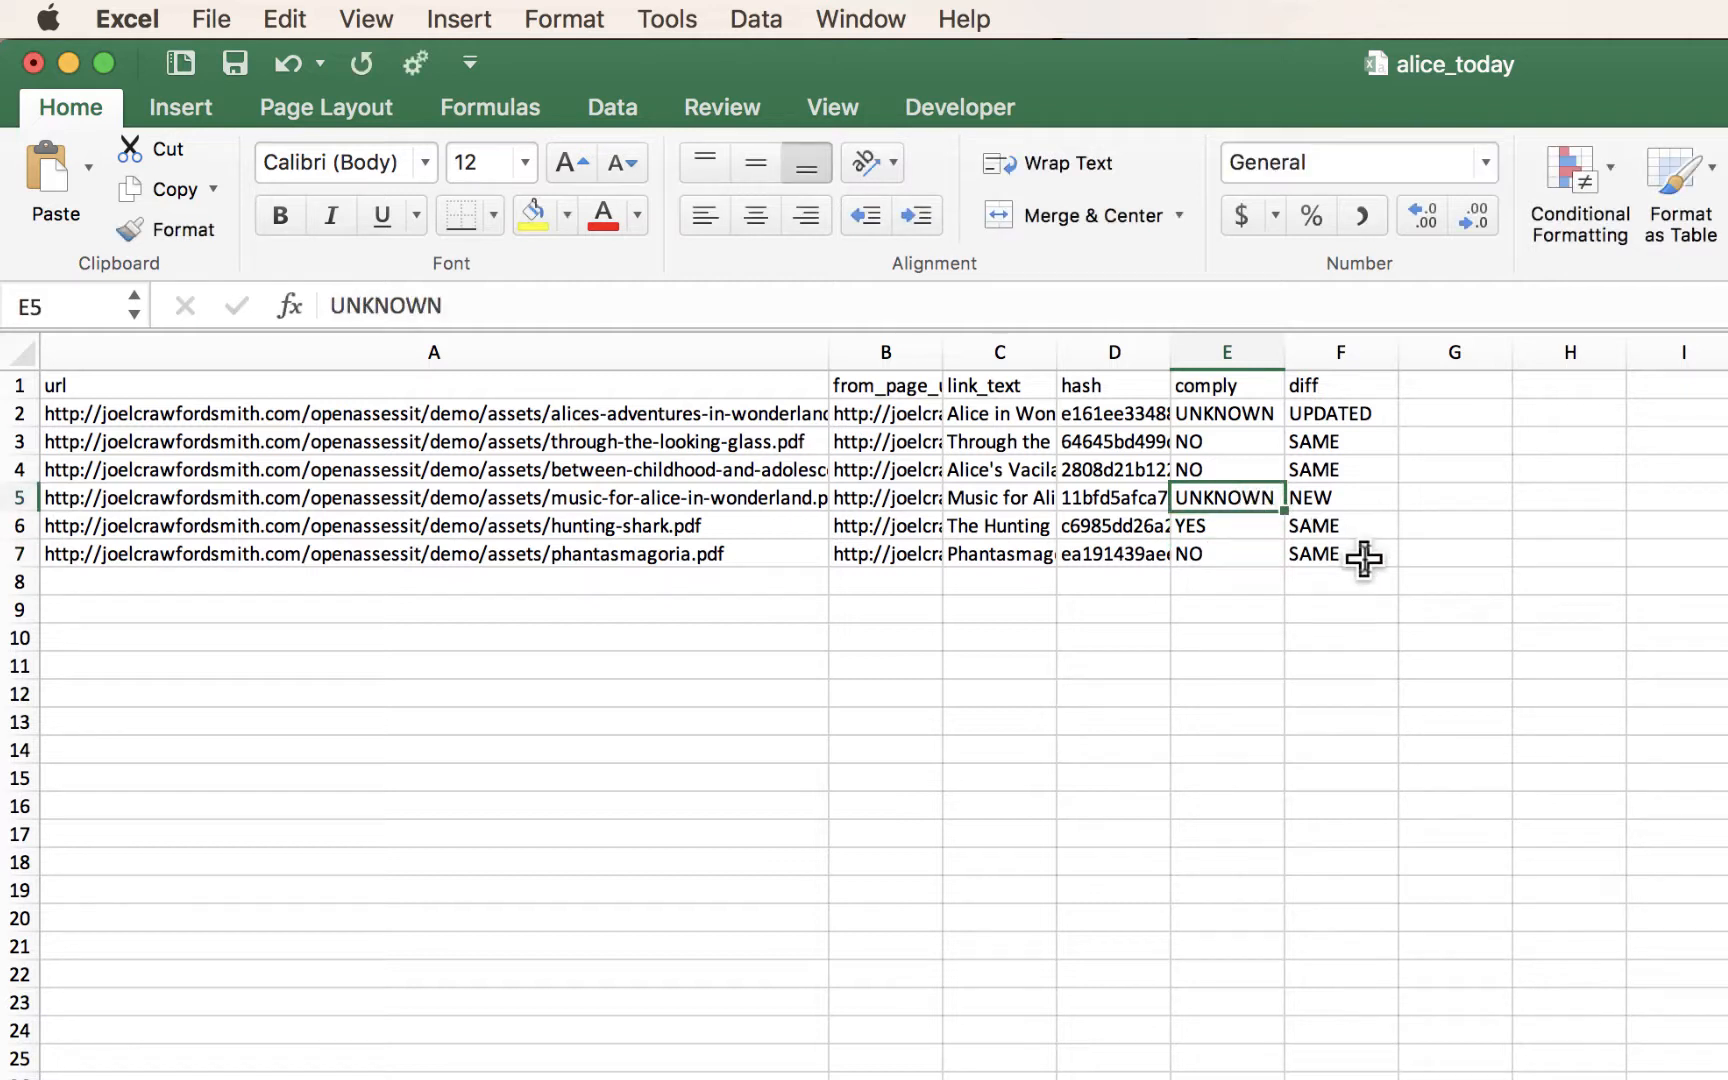
text(YES)
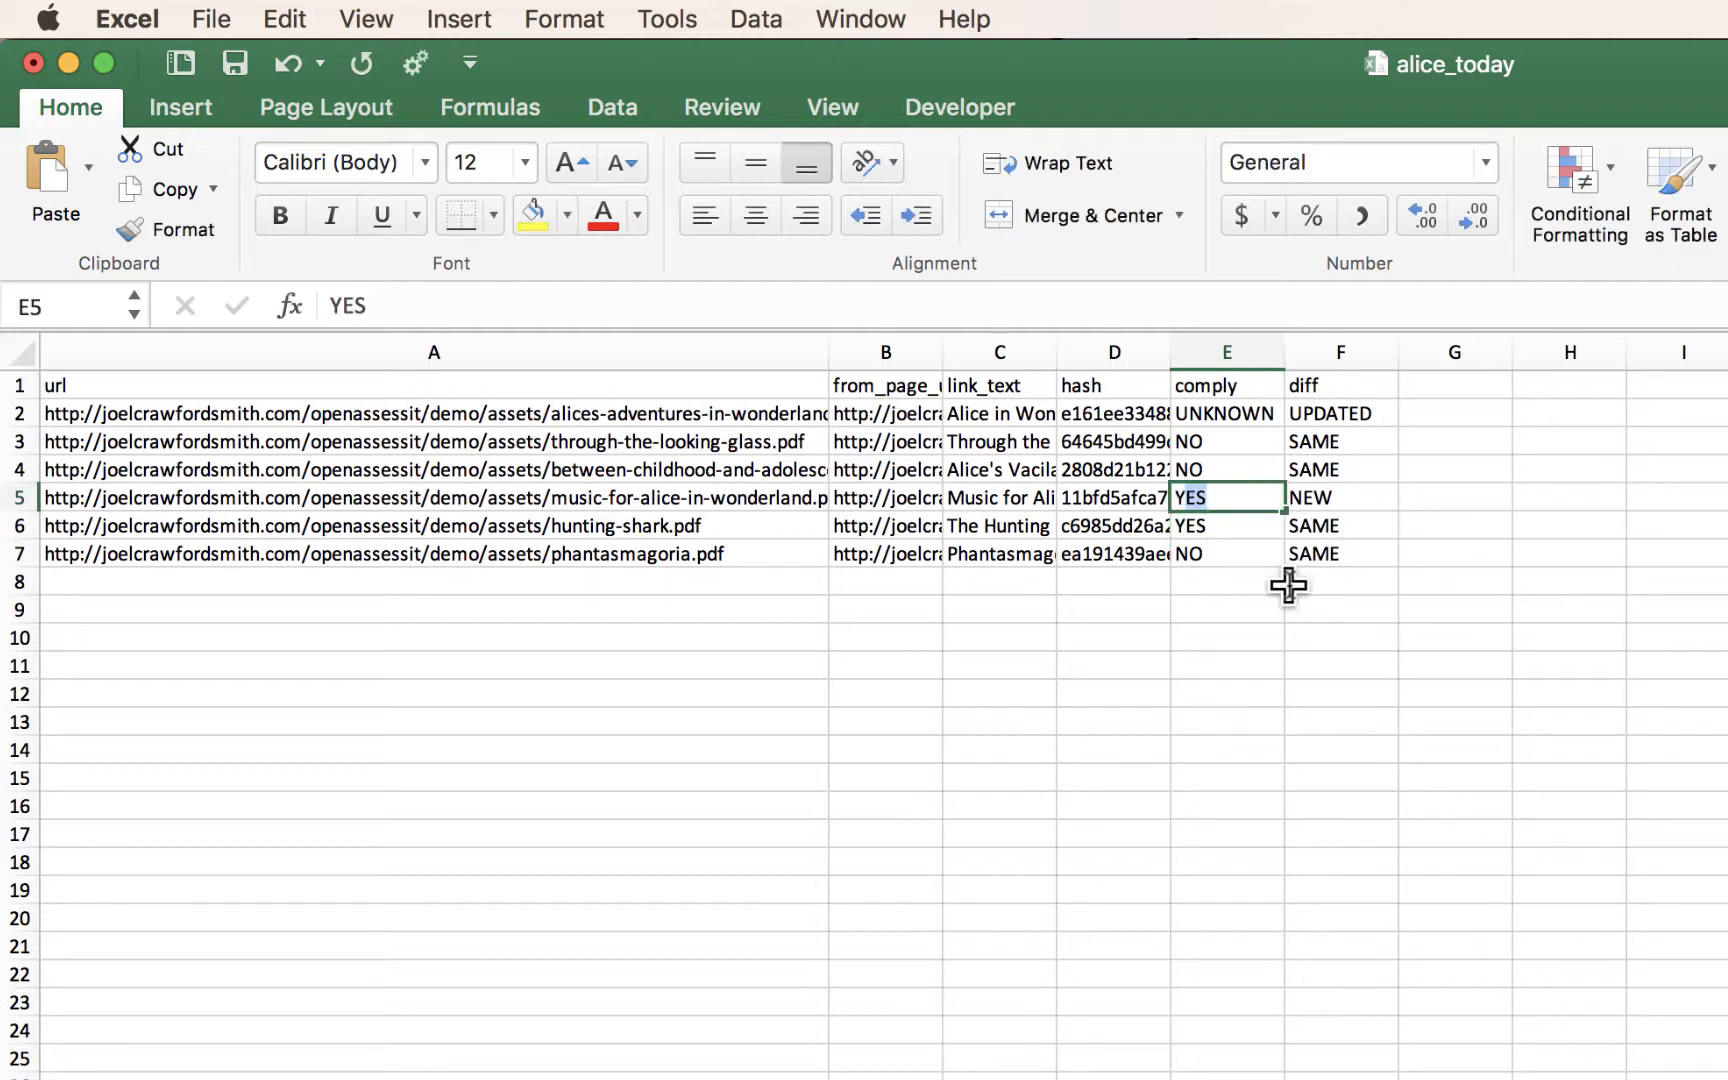
key(Return)
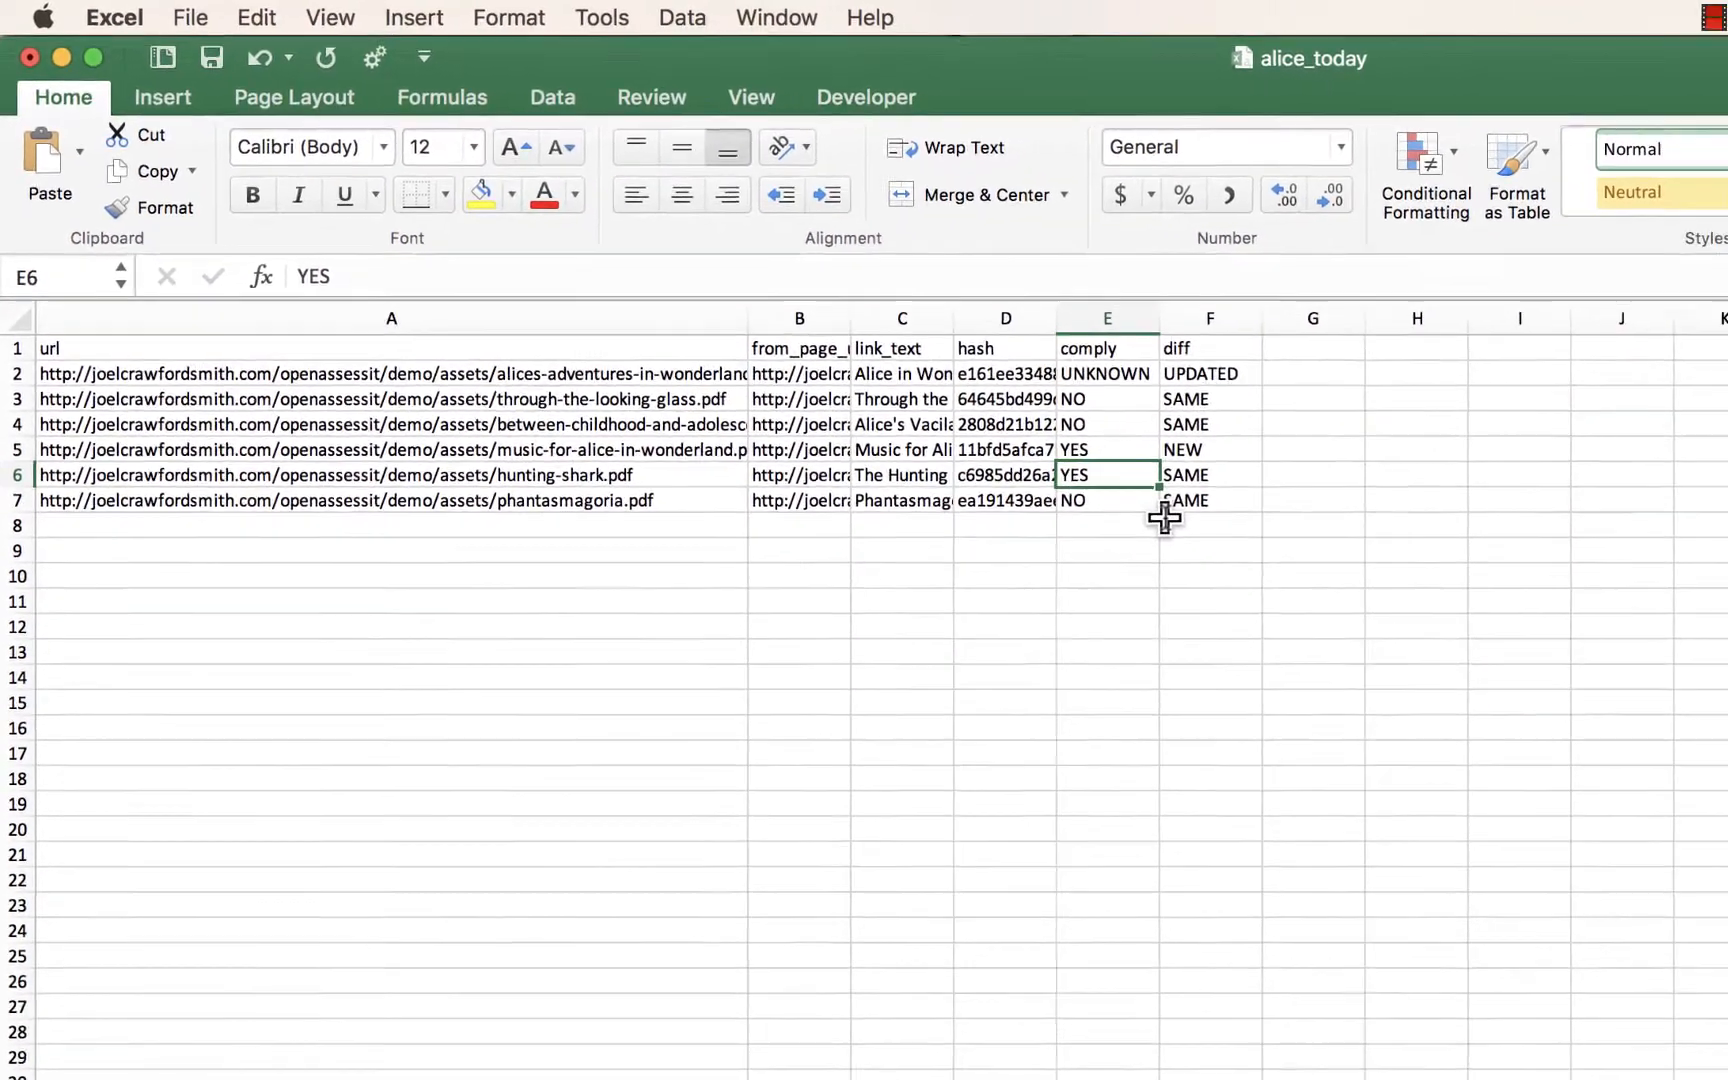
key(super+s)
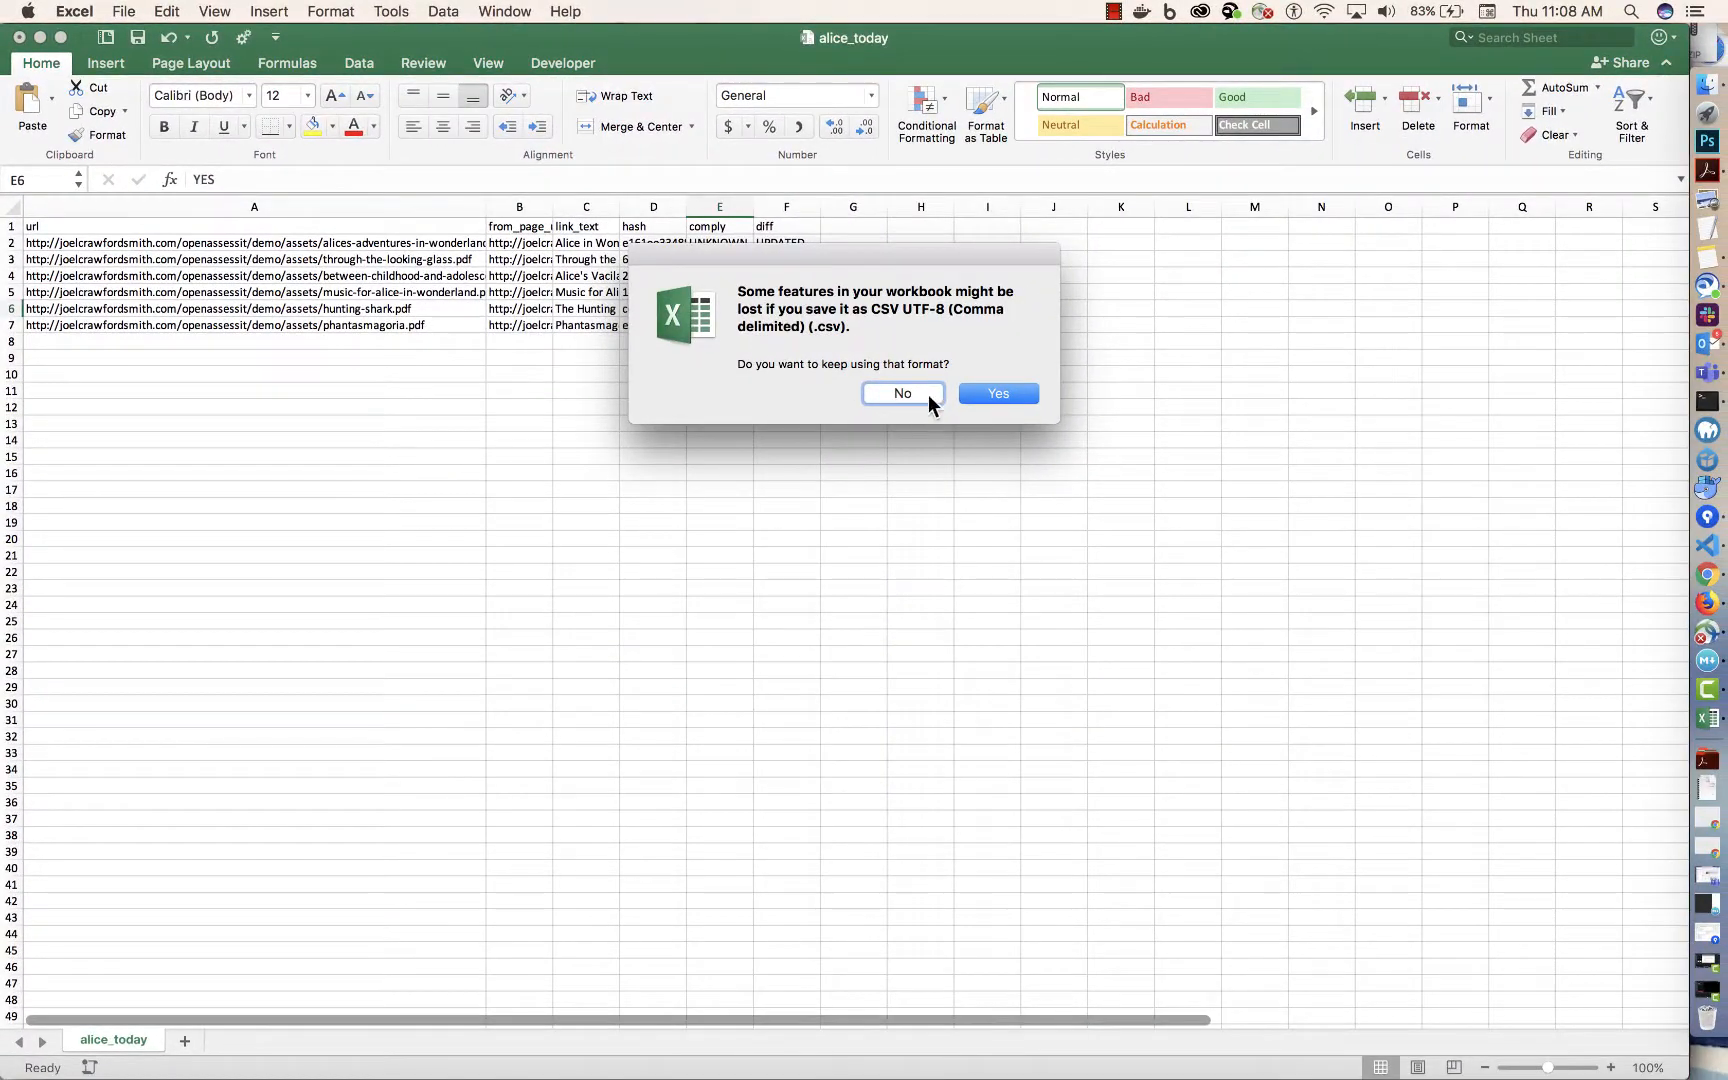
click(977, 389)
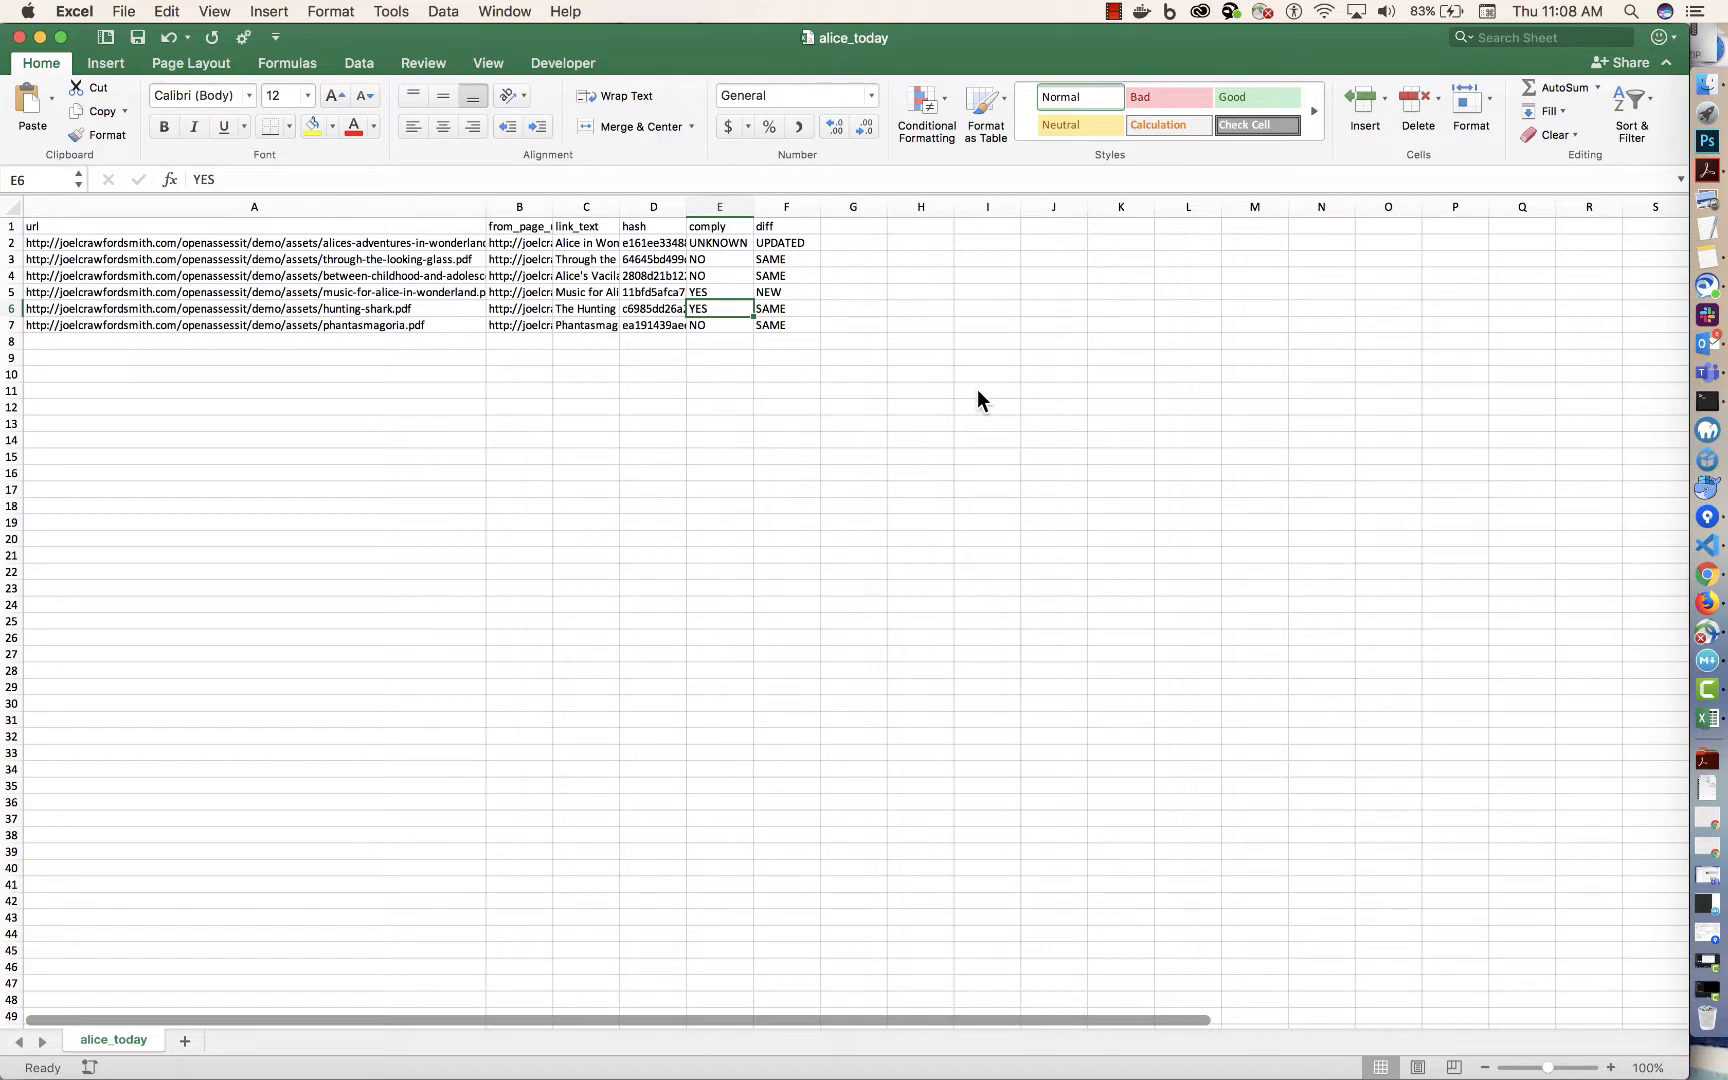
Switch to Terminal and rerun run.sh with bash to regenerate the report.
click(1708, 403)
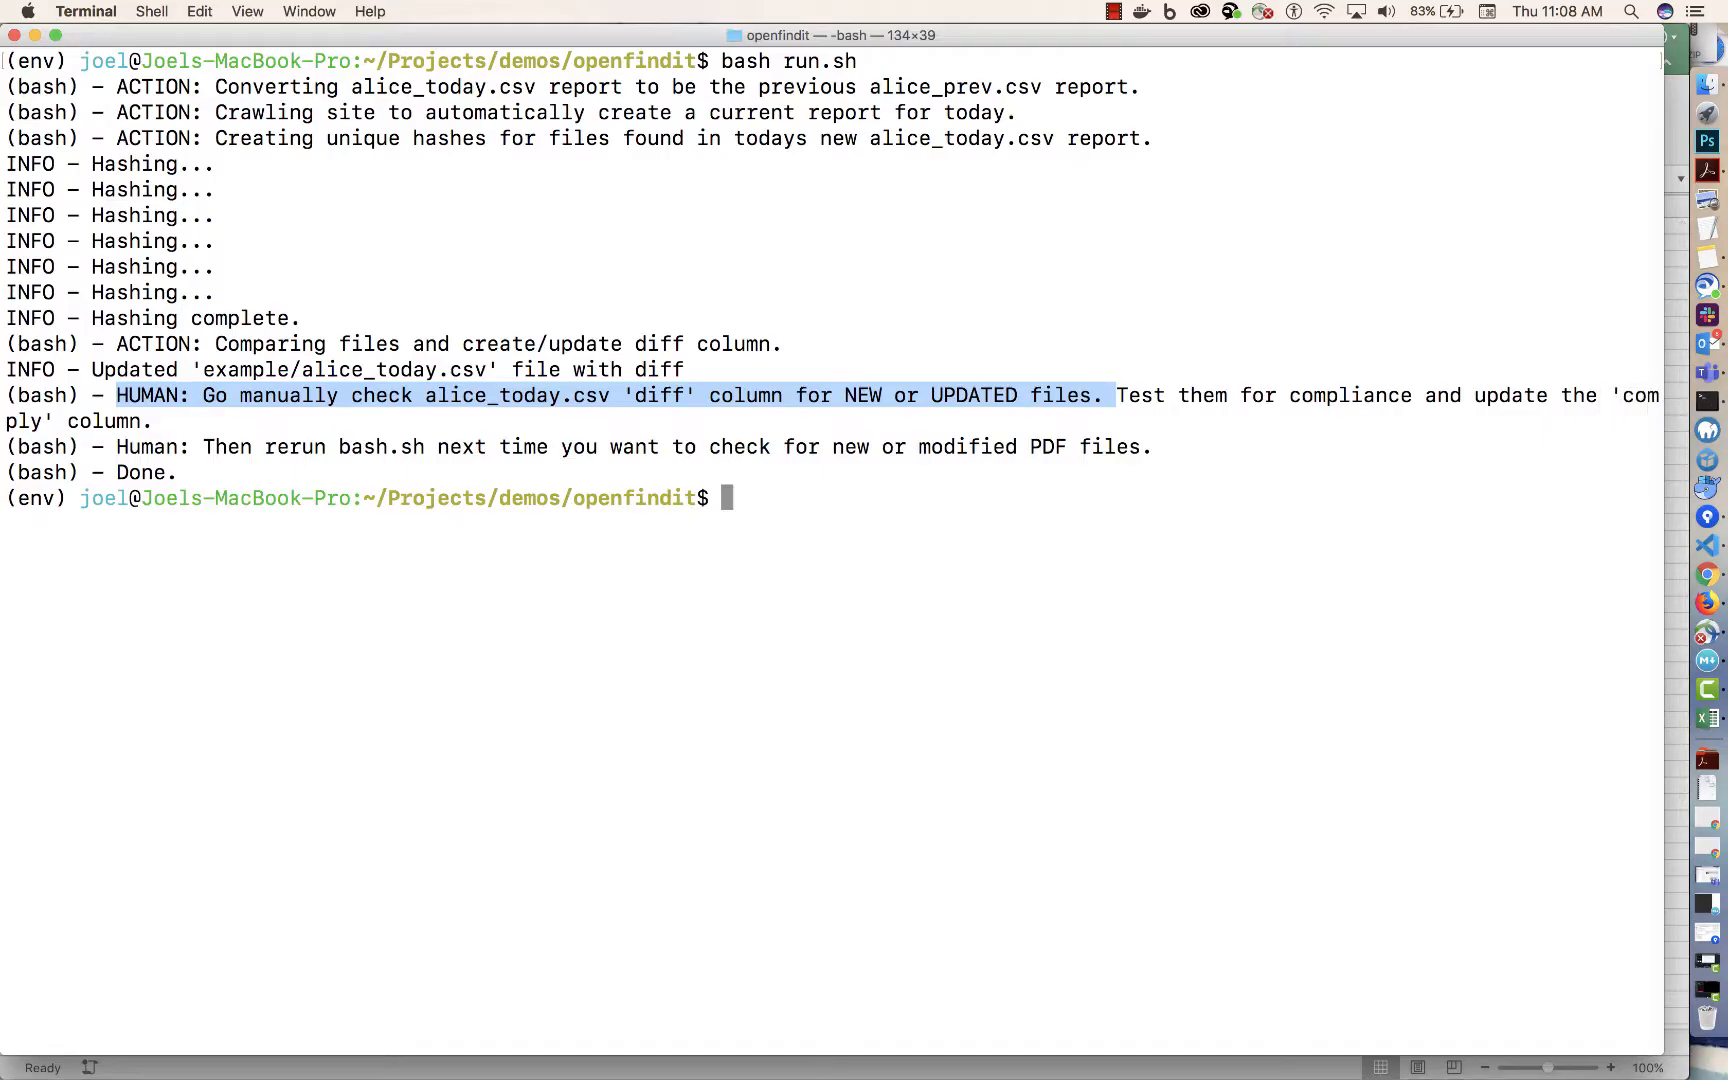
click(1115, 397)
key(Up)
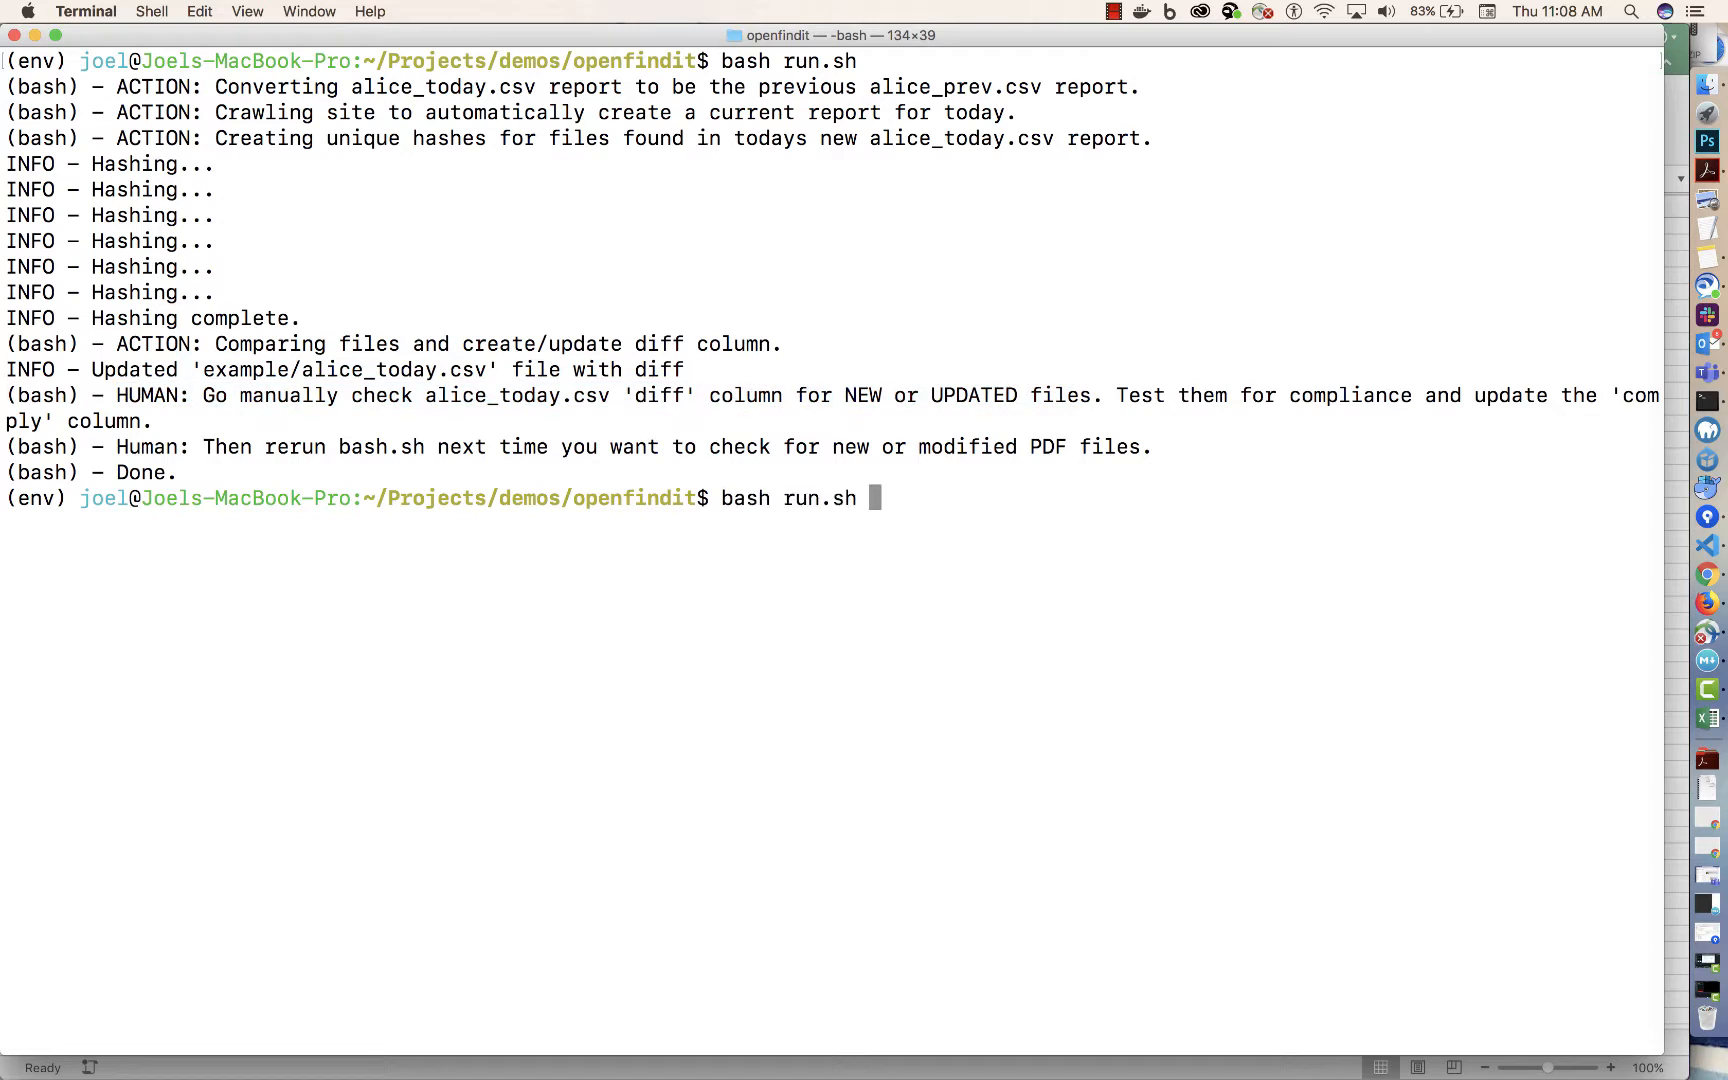
key(Return)
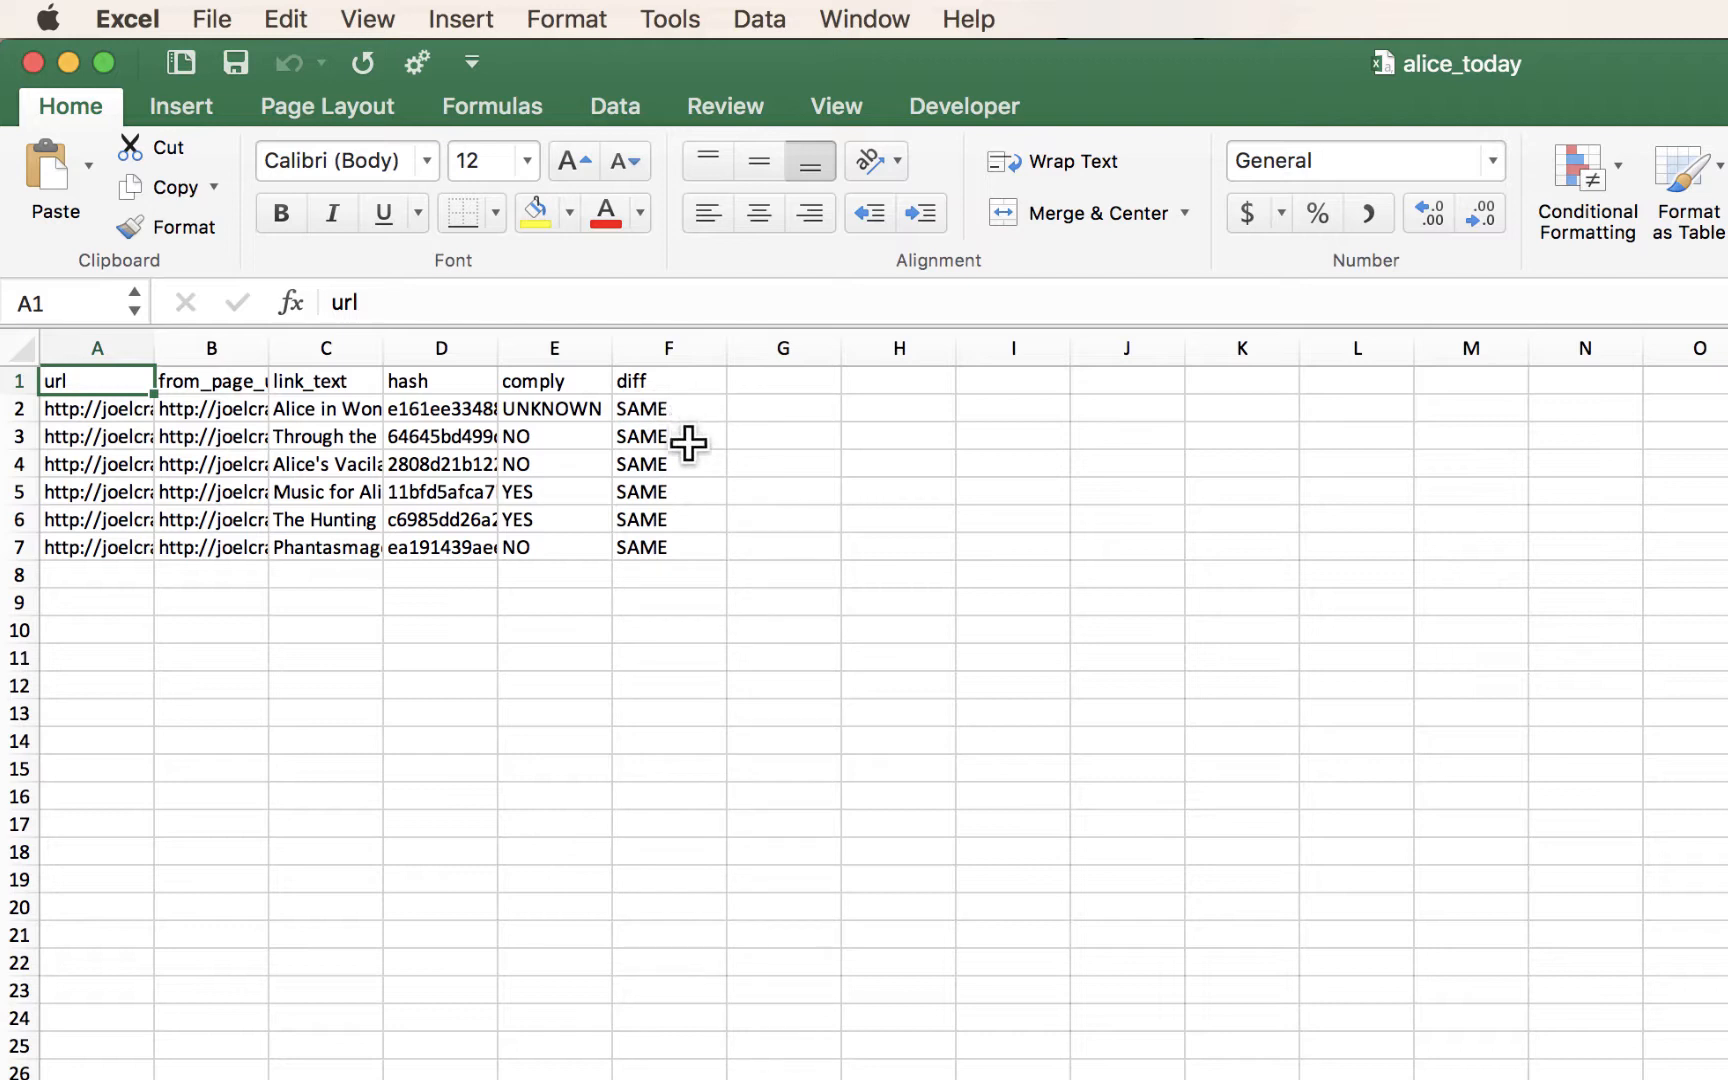
Examine the comply and diff cells E5:F6 in the regenerated alice_today report in Excel.
drag(567, 490, 725, 528)
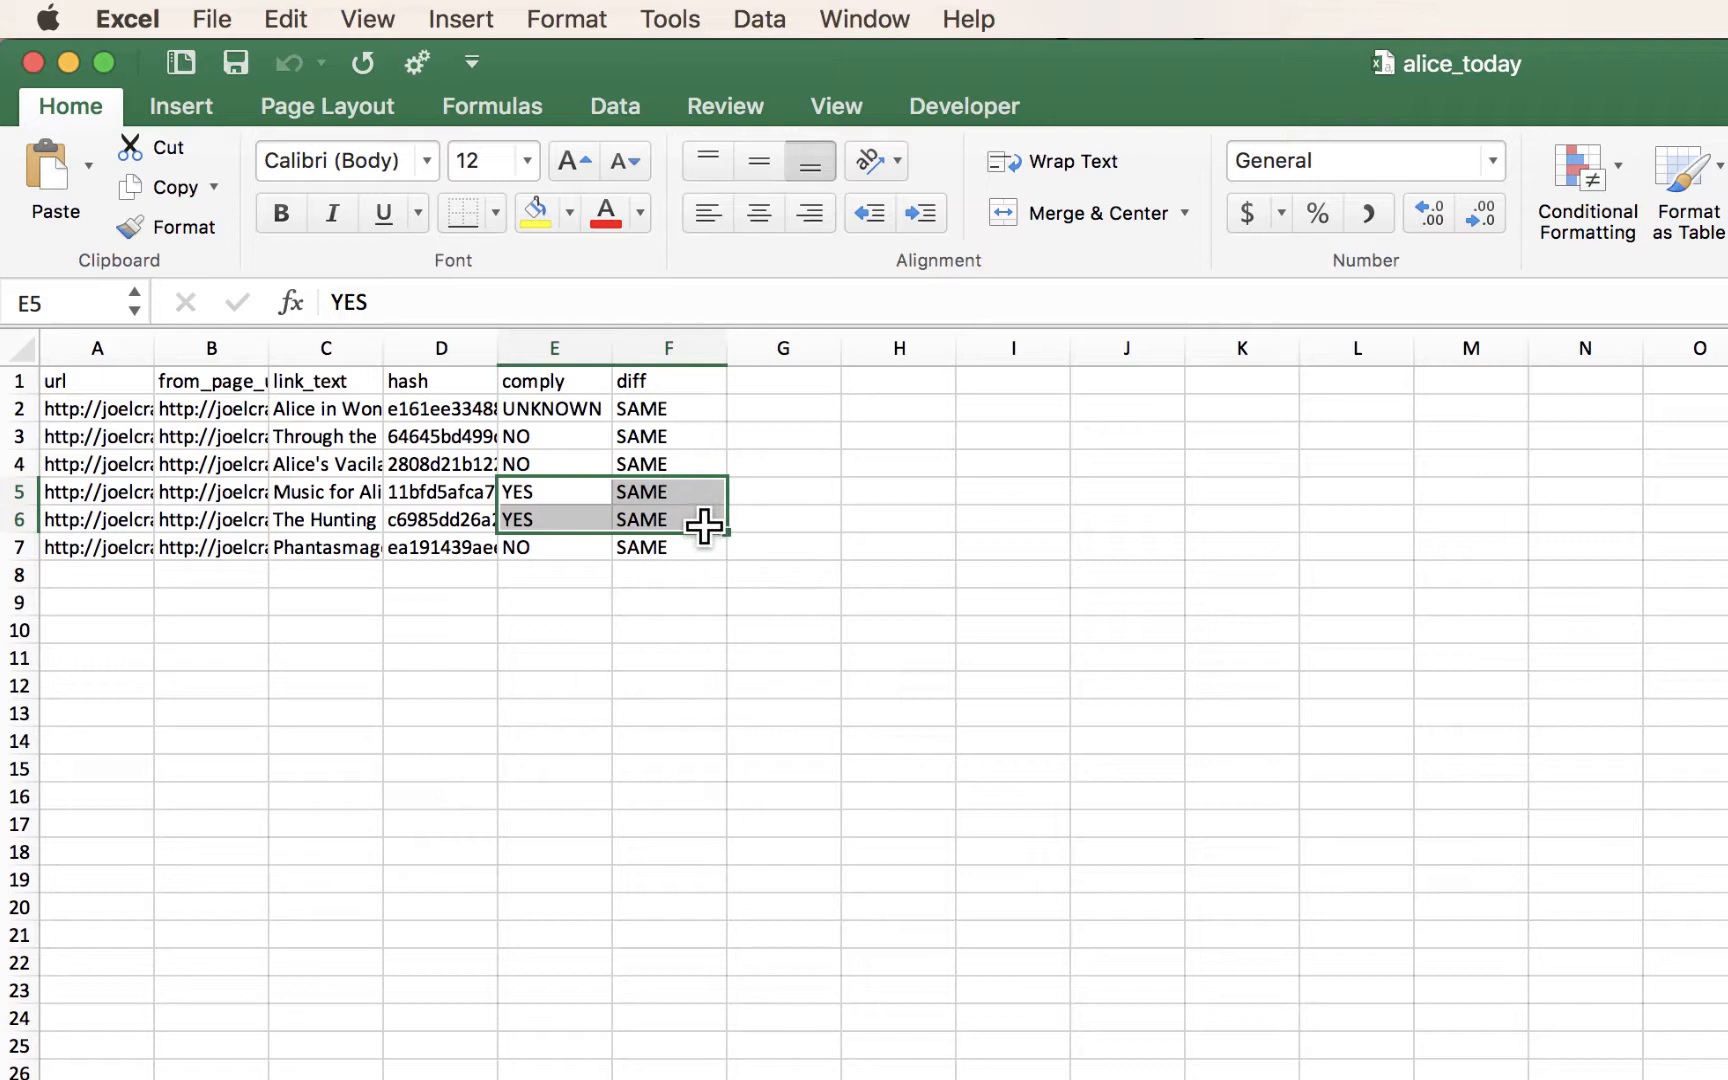